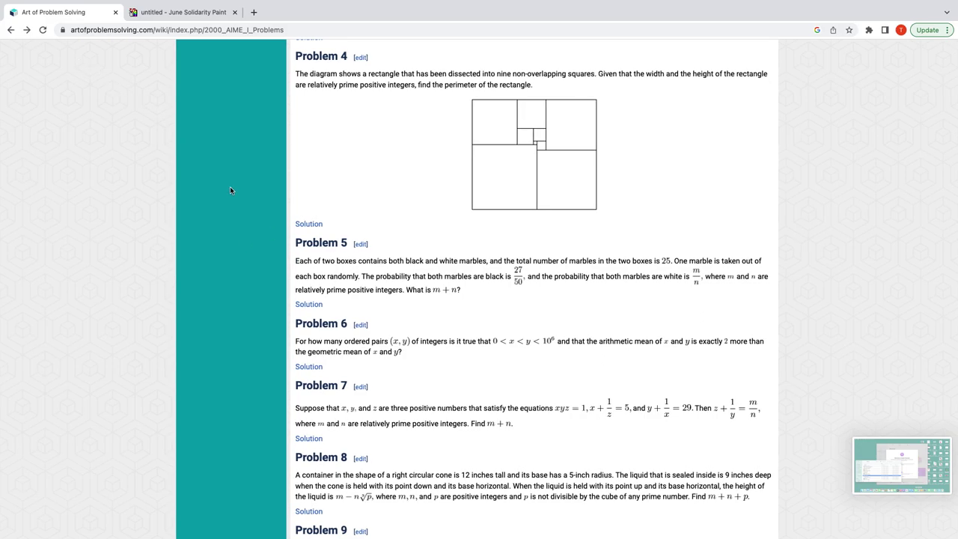
- Read Problem 6 on the AoPS page, briefly highlighting its inequality and a word of the question
{"action": "scroll", "coordinate": [297, 342], "scroll_direction": "up", "scroll_amount": 1}
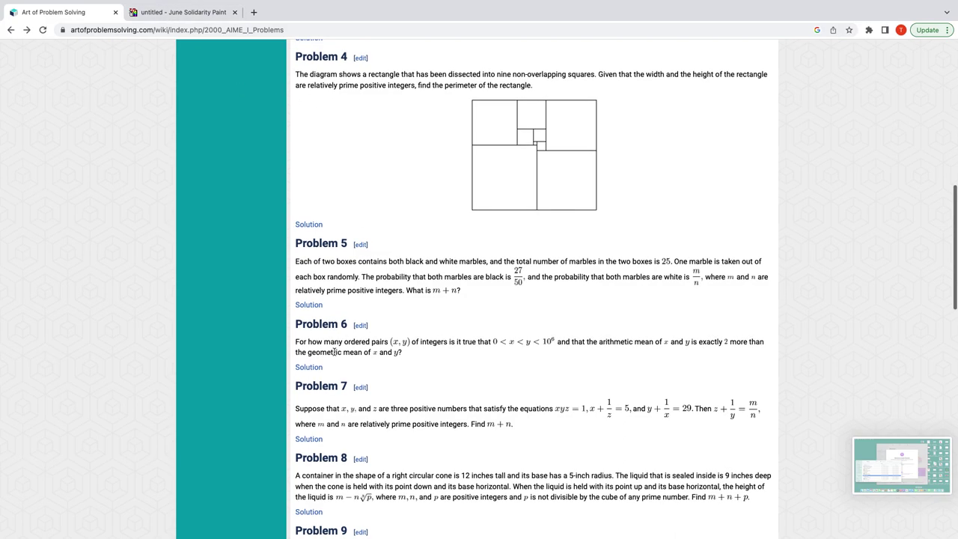
{"action": "scroll", "coordinate": [321, 352], "scroll_direction": "down", "scroll_amount": 1}
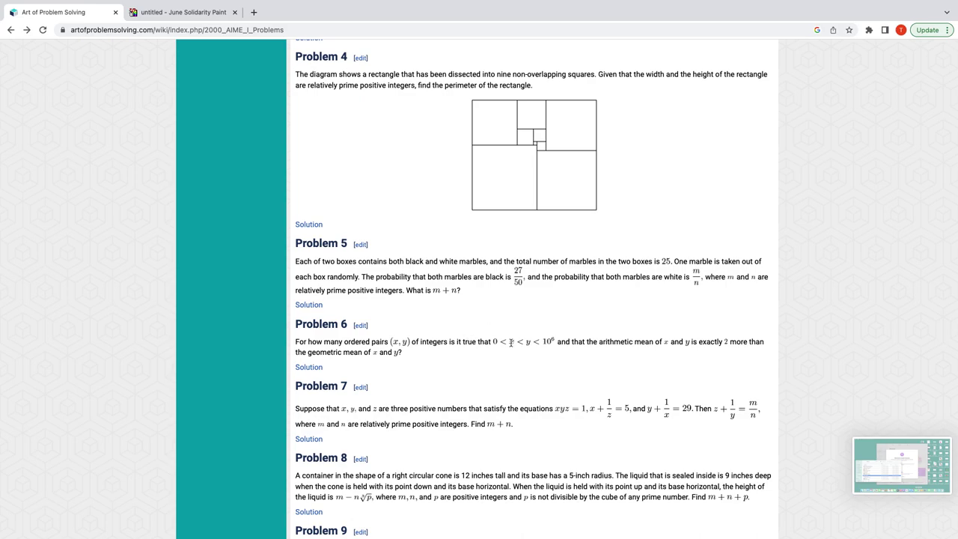
{"action": "left_click_drag", "start_coordinate": [558, 343], "coordinate": [504, 346]}
{"action": "left_click", "coordinate": [506, 357]}
{"action": "double_click", "coordinate": [484, 342]}
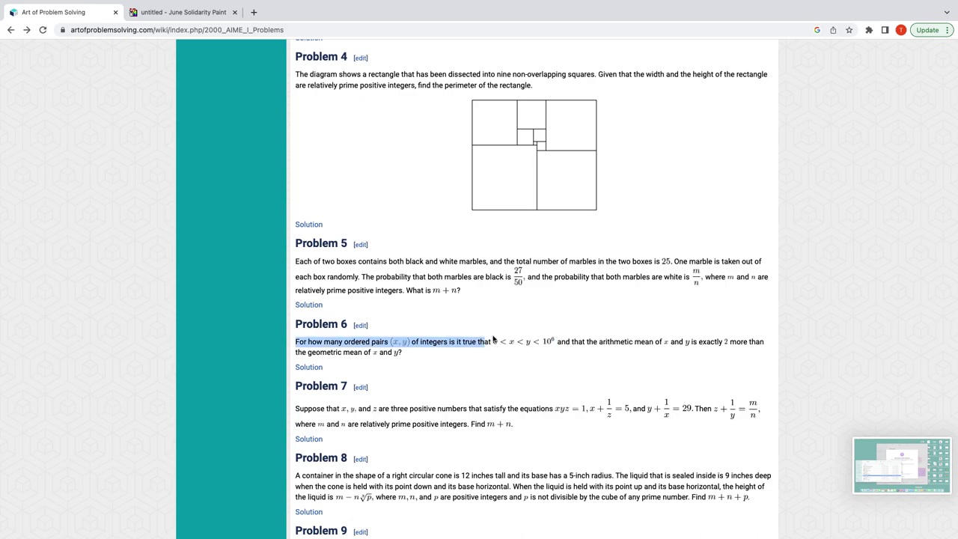
{"action": "left_click", "coordinate": [513, 356]}
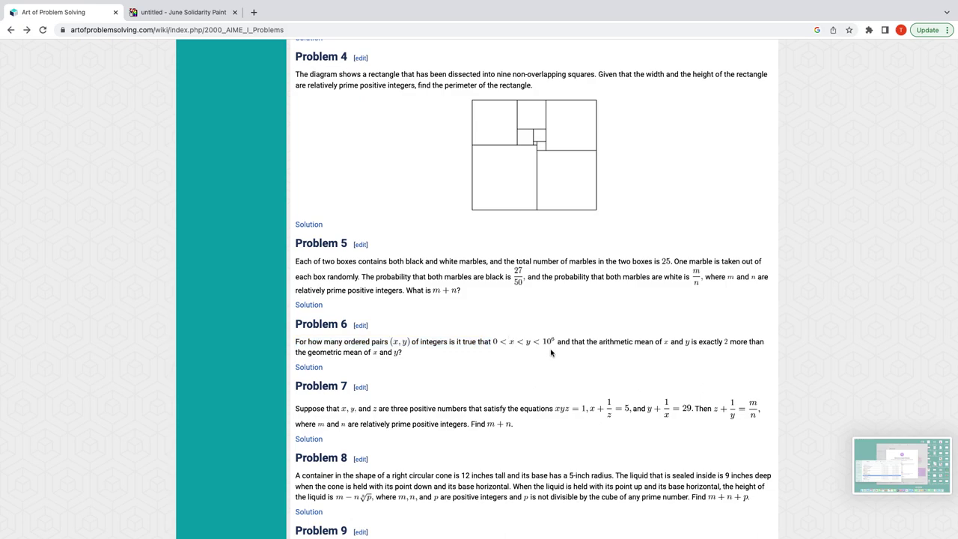
- Highlight the arithmetic/geometric mean condition, then switch to the blank JS Paint canvas
{"action": "left_click_drag", "start_coordinate": [577, 342], "coordinate": [647, 362]}
{"action": "left_click", "coordinate": [648, 363]}
{"action": "left_click", "coordinate": [183, 13]}
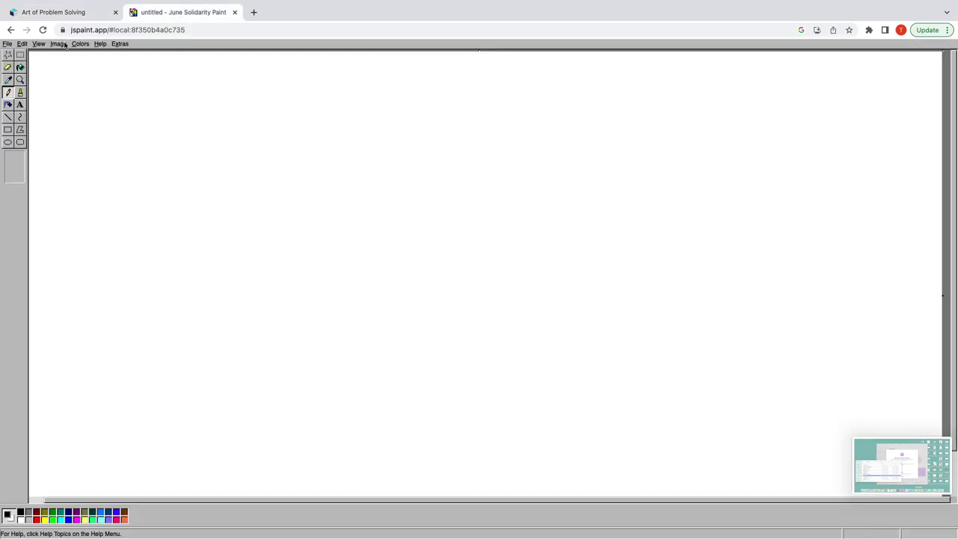
- Handwrite AM = GM + 2 at the top of the canvas with the Pencil
{"action": "mouse_move", "coordinate": [75, 99]}
{"action": "left_mouse_down"}
{"action": "mouse_move", "coordinate": [78, 89]}
{"action": "mouse_move", "coordinate": [91, 100]}
{"action": "mouse_move", "coordinate": [94, 80]}
{"action": "mouse_move", "coordinate": [109, 78]}
{"action": "mouse_move", "coordinate": [115, 96]}
{"action": "left_mouse_up"}
{"action": "mouse_move", "coordinate": [190, 77]}
{"action": "left_mouse_down"}
{"action": "mouse_move", "coordinate": [184, 97]}
{"action": "mouse_move", "coordinate": [202, 88]}
{"action": "mouse_move", "coordinate": [228, 96]}
{"action": "left_mouse_up"}
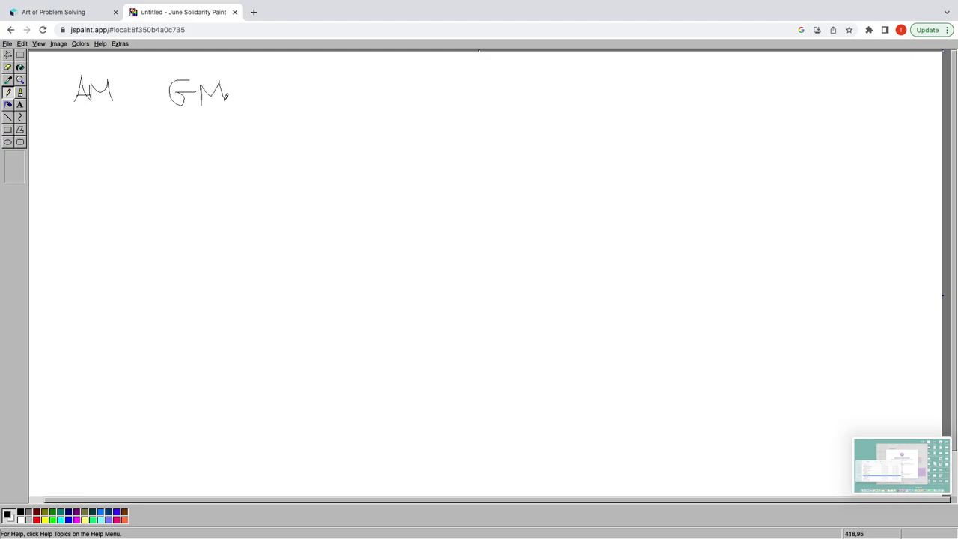
{"action": "left_click_drag", "start_coordinate": [127, 90], "coordinate": [148, 96]}
{"action": "mouse_move", "coordinate": [236, 95]}
{"action": "left_mouse_down"}
{"action": "mouse_move", "coordinate": [254, 93]}
{"action": "mouse_move", "coordinate": [247, 100]}
{"action": "mouse_move", "coordinate": [266, 87]}
{"action": "mouse_move", "coordinate": [279, 97]}
{"action": "left_mouse_up"}
{"action": "left_click_drag", "start_coordinate": [289, 91], "coordinate": [290, 96]}
- Below it, write (x + y)/2 = √xy + 2, undoing one stray stroke
{"action": "left_click_drag", "start_coordinate": [73, 138], "coordinate": [58, 150]}
{"action": "key", "text": "ctrl+z"}
{"action": "mouse_move", "coordinate": [52, 135]}
{"action": "left_mouse_down"}
{"action": "mouse_move", "coordinate": [63, 160]}
{"action": "mouse_move", "coordinate": [47, 156]}
{"action": "mouse_move", "coordinate": [115, 157]}
{"action": "left_mouse_up"}
{"action": "left_click_drag", "start_coordinate": [123, 145], "coordinate": [117, 173]}
{"action": "mouse_move", "coordinate": [59, 180]}
{"action": "left_mouse_down"}
{"action": "mouse_move", "coordinate": [117, 179]}
{"action": "mouse_move", "coordinate": [85, 192]}
{"action": "mouse_move", "coordinate": [103, 202]}
{"action": "left_mouse_up"}
{"action": "mouse_move", "coordinate": [143, 172]}
{"action": "left_mouse_down"}
{"action": "mouse_move", "coordinate": [174, 177]}
{"action": "mouse_move", "coordinate": [199, 162]}
{"action": "mouse_move", "coordinate": [275, 159]}
{"action": "left_mouse_up"}
{"action": "mouse_move", "coordinate": [204, 182]}
{"action": "left_mouse_down"}
{"action": "mouse_move", "coordinate": [238, 203]}
{"action": "mouse_move", "coordinate": [212, 209]}
{"action": "mouse_move", "coordinate": [262, 208]}
{"action": "left_mouse_up"}
{"action": "left_click_drag", "start_coordinate": [273, 196], "coordinate": [266, 226]}
{"action": "mouse_move", "coordinate": [327, 183]}
{"action": "left_mouse_down"}
{"action": "mouse_move", "coordinate": [343, 182]}
{"action": "mouse_move", "coordinate": [327, 196]}
{"action": "left_mouse_up"}
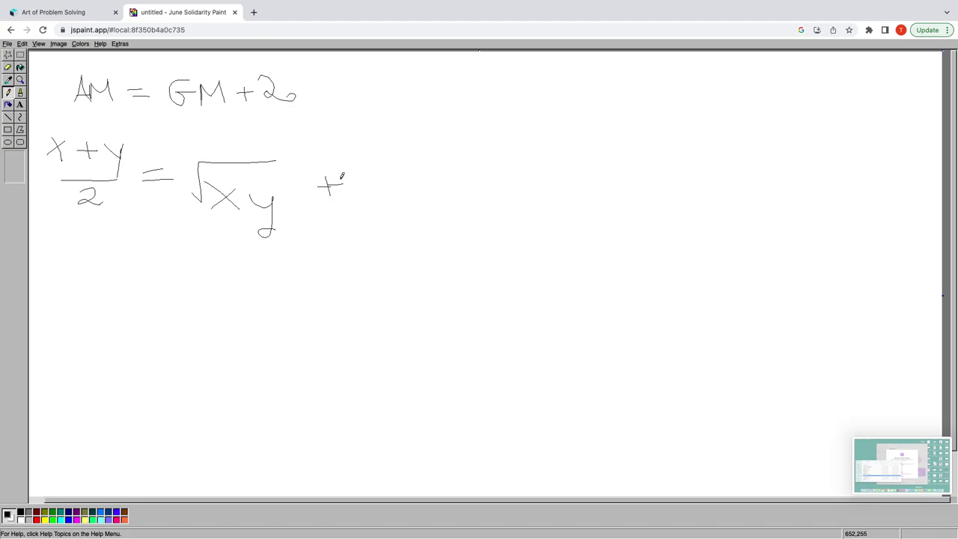
{"action": "mouse_move", "coordinate": [351, 168]}
{"action": "left_mouse_down"}
{"action": "mouse_move", "coordinate": [362, 169]}
{"action": "mouse_move", "coordinate": [353, 198]}
{"action": "mouse_move", "coordinate": [375, 188]}
{"action": "left_mouse_up"}
- Bracket the equation times 2, cross out both 2s, and draw a linking arrow
{"action": "mouse_move", "coordinate": [124, 171]}
{"action": "left_mouse_down"}
{"action": "mouse_move", "coordinate": [56, 196]}
{"action": "mouse_move", "coordinate": [112, 174]}
{"action": "left_mouse_up"}
{"action": "key", "text": "ctrl+z"}
{"action": "left_click_drag", "start_coordinate": [438, 160], "coordinate": [494, 194]}
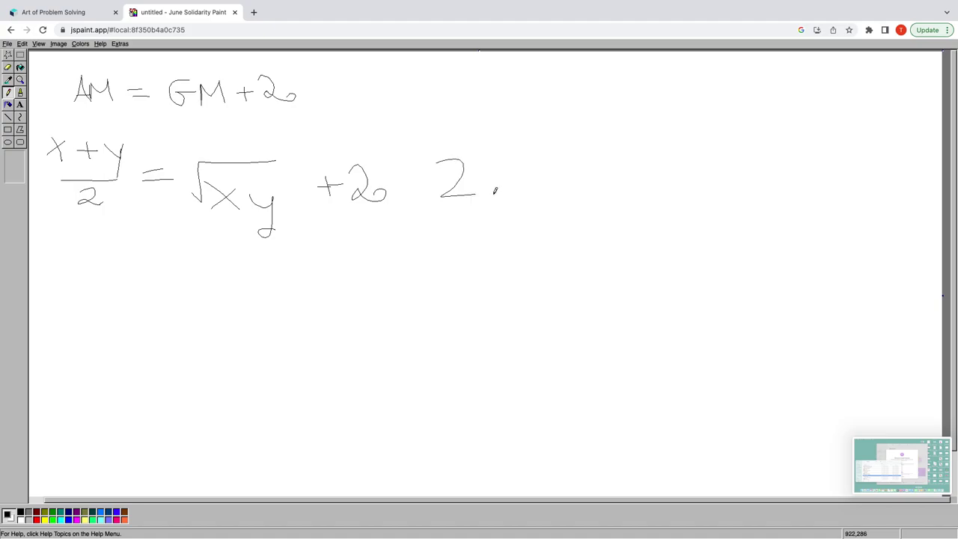
{"action": "left_click_drag", "start_coordinate": [384, 140], "coordinate": [384, 226]}
{"action": "left_click_drag", "start_coordinate": [40, 133], "coordinate": [44, 203]}
{"action": "left_click_drag", "start_coordinate": [473, 153], "coordinate": [416, 207]}
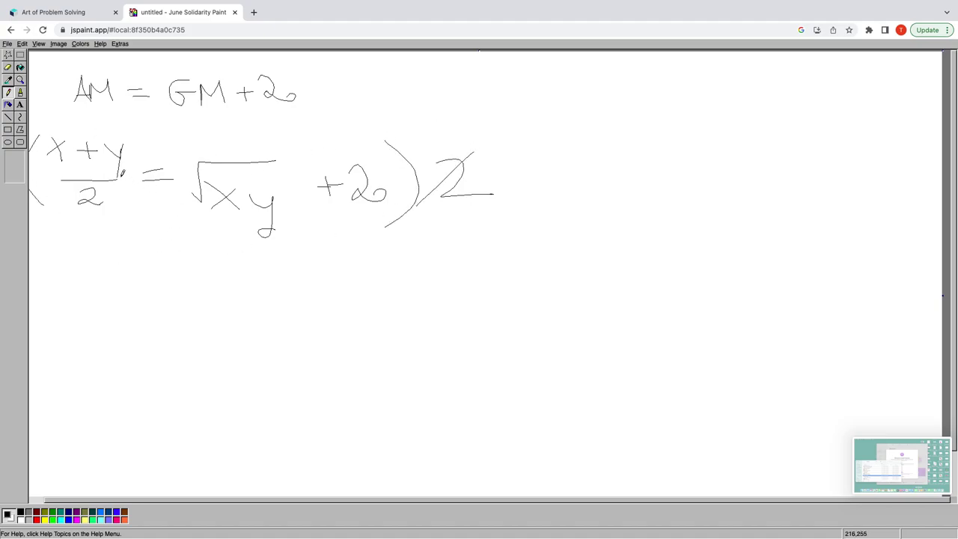
{"action": "left_click_drag", "start_coordinate": [121, 172], "coordinate": [48, 226]}
{"action": "mouse_move", "coordinate": [429, 205]}
{"action": "left_mouse_down"}
{"action": "mouse_move", "coordinate": [408, 230]}
{"action": "mouse_move", "coordinate": [277, 229]}
{"action": "left_mouse_up"}
{"action": "mouse_move", "coordinate": [427, 215]}
{"action": "left_mouse_down"}
{"action": "mouse_move", "coordinate": [348, 218]}
{"action": "mouse_move", "coordinate": [359, 222]}
{"action": "left_mouse_up"}
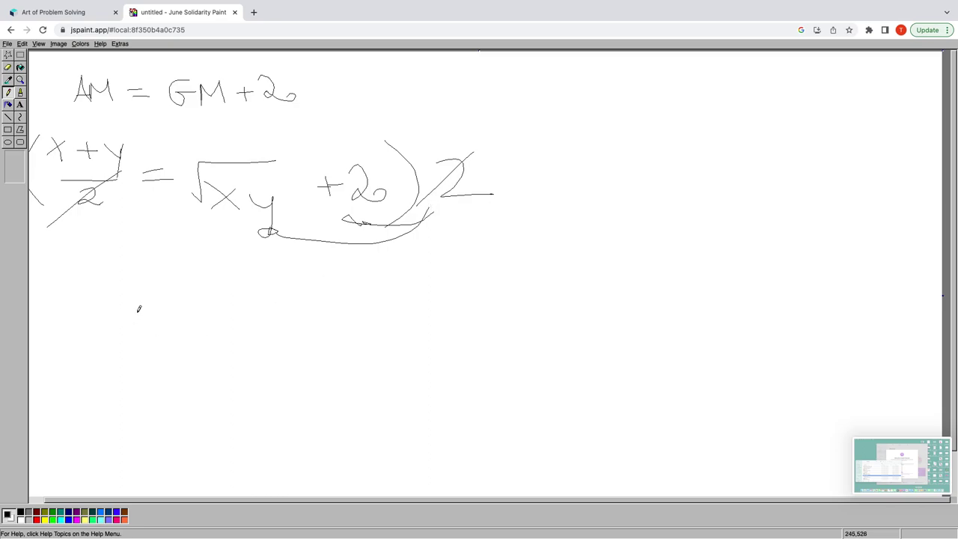
- Write x + y = 2√xy + 4 on a new line
{"action": "left_click_drag", "start_coordinate": [79, 320], "coordinate": [96, 347]}
{"action": "mouse_move", "coordinate": [94, 322]}
{"action": "left_mouse_down"}
{"action": "mouse_move", "coordinate": [79, 342]}
{"action": "mouse_move", "coordinate": [132, 326]}
{"action": "mouse_move", "coordinate": [121, 341]}
{"action": "left_mouse_up"}
{"action": "mouse_move", "coordinate": [134, 320]}
{"action": "left_mouse_down"}
{"action": "mouse_move", "coordinate": [144, 382]}
{"action": "mouse_move", "coordinate": [172, 362]}
{"action": "left_mouse_up"}
{"action": "left_click_drag", "start_coordinate": [205, 317], "coordinate": [215, 320]}
{"action": "mouse_move", "coordinate": [183, 329]}
{"action": "left_mouse_down"}
{"action": "mouse_move", "coordinate": [254, 311]}
{"action": "mouse_move", "coordinate": [270, 349]}
{"action": "left_mouse_up"}
{"action": "mouse_move", "coordinate": [268, 337]}
{"action": "left_mouse_down"}
{"action": "mouse_move", "coordinate": [276, 347]}
{"action": "mouse_move", "coordinate": [315, 290]}
{"action": "mouse_move", "coordinate": [295, 329]}
{"action": "mouse_move", "coordinate": [283, 330]}
{"action": "left_mouse_up"}
{"action": "mouse_move", "coordinate": [299, 316]}
{"action": "left_mouse_down"}
{"action": "mouse_move", "coordinate": [301, 368]}
{"action": "mouse_move", "coordinate": [332, 349]}
{"action": "left_mouse_up"}
{"action": "left_click_drag", "start_coordinate": [354, 315], "coordinate": [411, 315]}
{"action": "left_click_drag", "start_coordinate": [384, 307], "coordinate": [386, 325]}
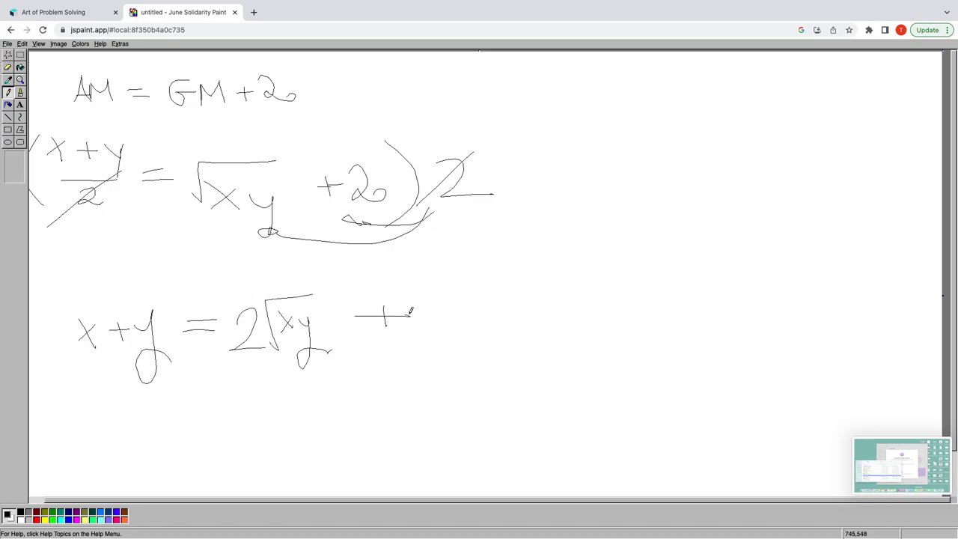
{"action": "mouse_move", "coordinate": [452, 289]}
{"action": "left_mouse_down"}
{"action": "mouse_move", "coordinate": [429, 308]}
{"action": "mouse_move", "coordinate": [482, 308]}
{"action": "left_mouse_up"}
{"action": "left_click_drag", "start_coordinate": [454, 287], "coordinate": [464, 356]}
- Mark 2√xy with a curve and a circle, then undo both
{"action": "mouse_move", "coordinate": [259, 369]}
{"action": "left_mouse_down"}
{"action": "mouse_move", "coordinate": [233, 383]}
{"action": "mouse_move", "coordinate": [196, 365]}
{"action": "mouse_move", "coordinate": [211, 375]}
{"action": "left_mouse_up"}
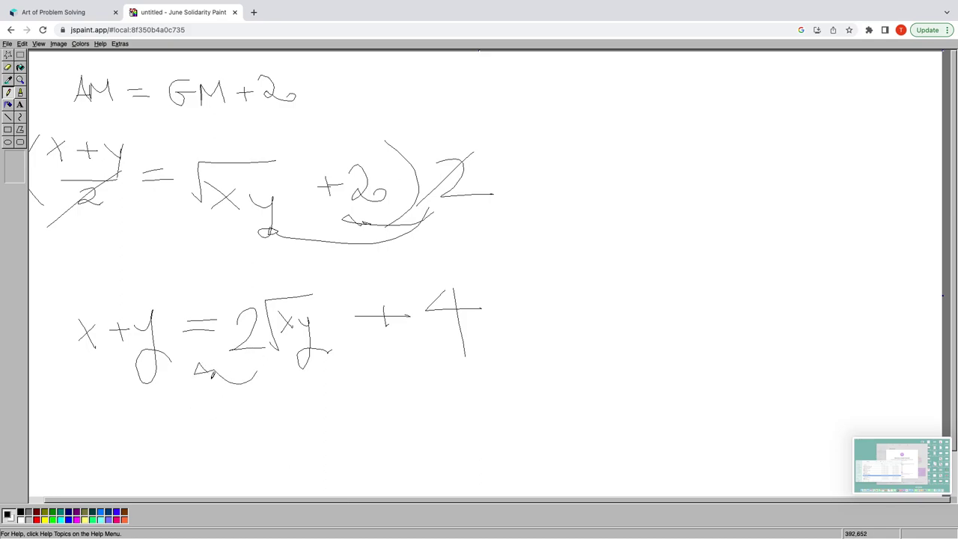
{"action": "mouse_move", "coordinate": [338, 292]}
{"action": "left_mouse_down"}
{"action": "mouse_move", "coordinate": [297, 266]}
{"action": "mouse_move", "coordinate": [247, 271]}
{"action": "left_mouse_up"}
{"action": "key", "text": "ctrl+z"}
{"action": "key", "text": "ctrl+z"}
- Write x + y − 2√xy = 4 on the next line
{"action": "left_click_drag", "start_coordinate": [59, 305], "coordinate": [86, 323]}
{"action": "mouse_move", "coordinate": [75, 424]}
{"action": "left_mouse_down"}
{"action": "mouse_move", "coordinate": [95, 450]}
{"action": "mouse_move", "coordinate": [75, 451]}
{"action": "left_mouse_up"}
{"action": "mouse_move", "coordinate": [146, 430]}
{"action": "left_mouse_down"}
{"action": "mouse_move", "coordinate": [123, 432]}
{"action": "mouse_move", "coordinate": [134, 446]}
{"action": "mouse_move", "coordinate": [164, 437]}
{"action": "left_mouse_up"}
{"action": "mouse_move", "coordinate": [176, 422]}
{"action": "left_mouse_down"}
{"action": "mouse_move", "coordinate": [207, 467]}
{"action": "mouse_move", "coordinate": [224, 442]}
{"action": "mouse_move", "coordinate": [266, 451]}
{"action": "mouse_move", "coordinate": [298, 394]}
{"action": "mouse_move", "coordinate": [284, 446]}
{"action": "left_mouse_up"}
{"action": "left_click_drag", "start_coordinate": [287, 413], "coordinate": [275, 446]}
{"action": "mouse_move", "coordinate": [297, 425]}
{"action": "left_mouse_down"}
{"action": "mouse_move", "coordinate": [293, 441]}
{"action": "mouse_move", "coordinate": [326, 466]}
{"action": "left_mouse_up"}
{"action": "left_click_drag", "start_coordinate": [333, 419], "coordinate": [360, 418]}
{"action": "left_click_drag", "start_coordinate": [339, 429], "coordinate": [368, 428]}
{"action": "mouse_move", "coordinate": [381, 395]}
{"action": "left_mouse_down"}
{"action": "mouse_move", "coordinate": [423, 419]}
{"action": "mouse_move", "coordinate": [399, 452]}
{"action": "left_mouse_up"}
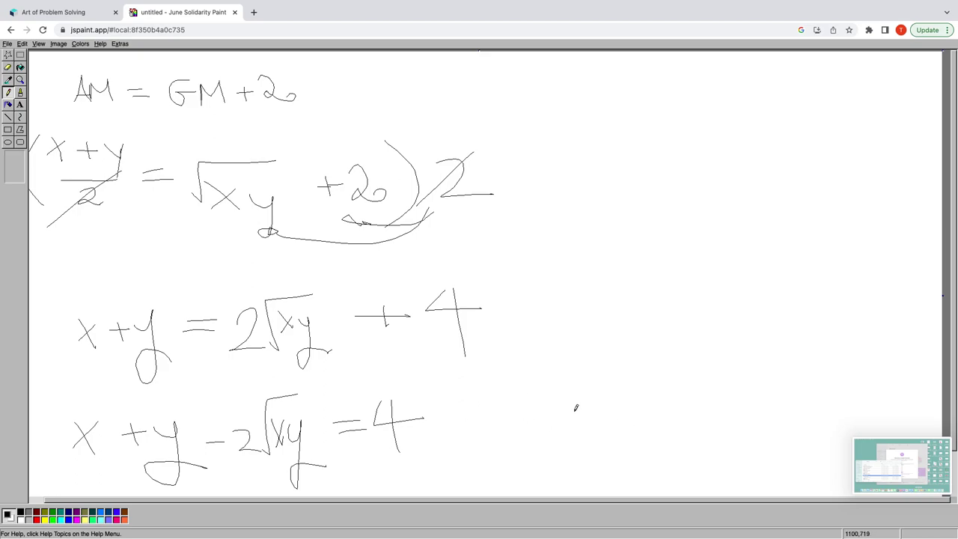
- Beside it write (√x − √y)² = 4 and draw a square root over the squared term
{"action": "mouse_move", "coordinate": [536, 400]}
{"action": "left_mouse_down"}
{"action": "mouse_move", "coordinate": [556, 432]}
{"action": "mouse_move", "coordinate": [526, 439]}
{"action": "mouse_move", "coordinate": [513, 380]}
{"action": "mouse_move", "coordinate": [577, 368]}
{"action": "left_mouse_up"}
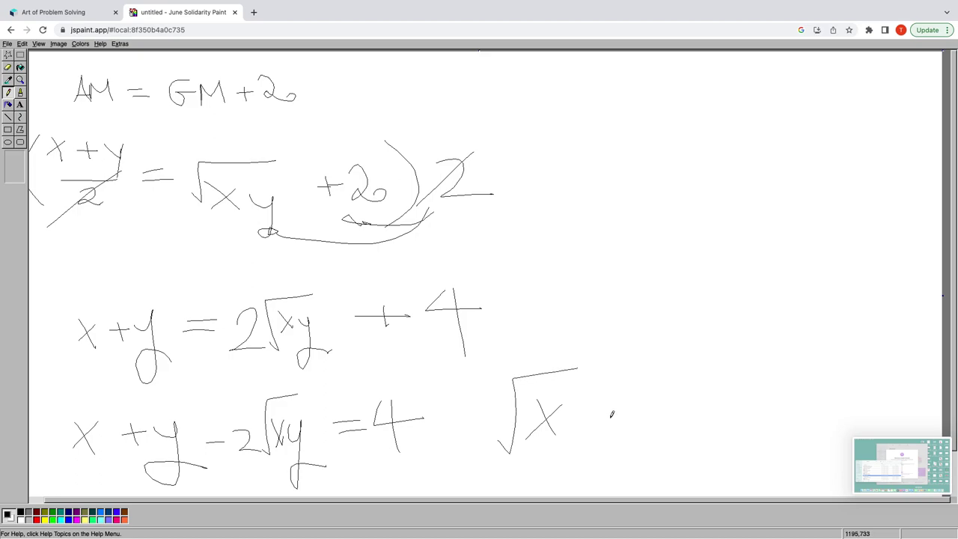
{"action": "left_click_drag", "start_coordinate": [636, 416], "coordinate": [733, 375]}
{"action": "mouse_move", "coordinate": [712, 396]}
{"action": "left_mouse_down"}
{"action": "mouse_move", "coordinate": [725, 400]}
{"action": "mouse_move", "coordinate": [727, 431]}
{"action": "mouse_move", "coordinate": [750, 434]}
{"action": "left_mouse_up"}
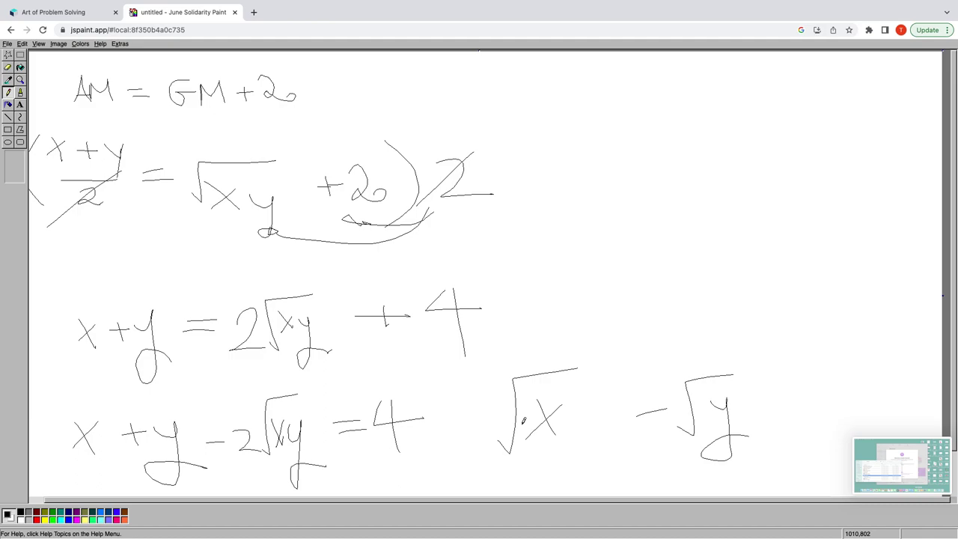
{"action": "mouse_move", "coordinate": [499, 369]}
{"action": "left_mouse_down"}
{"action": "mouse_move", "coordinate": [476, 405]}
{"action": "mouse_move", "coordinate": [467, 450]}
{"action": "left_mouse_up"}
{"action": "left_click_drag", "start_coordinate": [720, 360], "coordinate": [760, 439]}
{"action": "left_click_drag", "start_coordinate": [775, 344], "coordinate": [807, 355]}
{"action": "left_click_drag", "start_coordinate": [814, 394], "coordinate": [832, 387]}
{"action": "left_click_drag", "start_coordinate": [813, 402], "coordinate": [844, 398]}
{"action": "left_click_drag", "start_coordinate": [880, 366], "coordinate": [892, 418]}
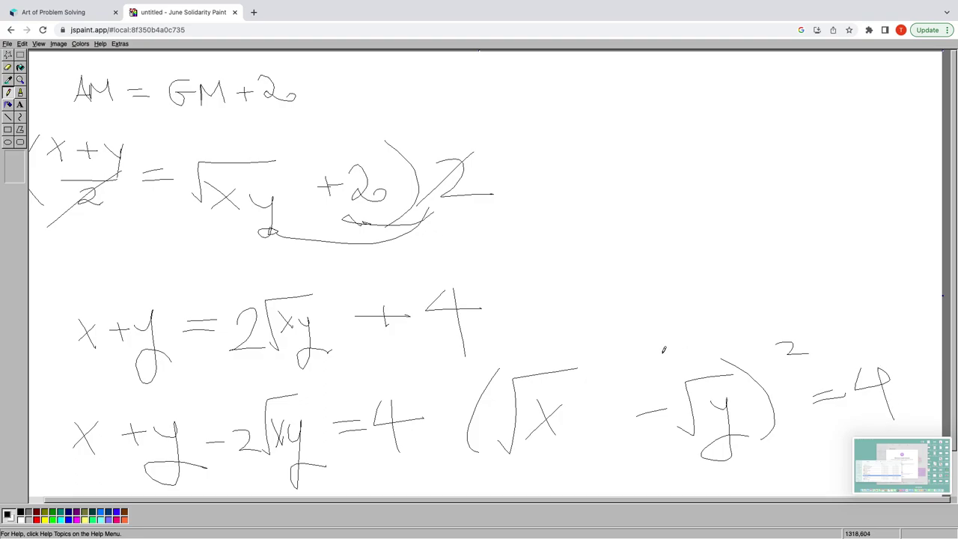
{"action": "mouse_move", "coordinate": [435, 431]}
{"action": "left_mouse_down"}
{"action": "mouse_move", "coordinate": [453, 446]}
{"action": "mouse_move", "coordinate": [462, 365]}
{"action": "mouse_move", "coordinate": [767, 329]}
{"action": "mouse_move", "coordinate": [876, 327]}
{"action": "left_mouse_up"}
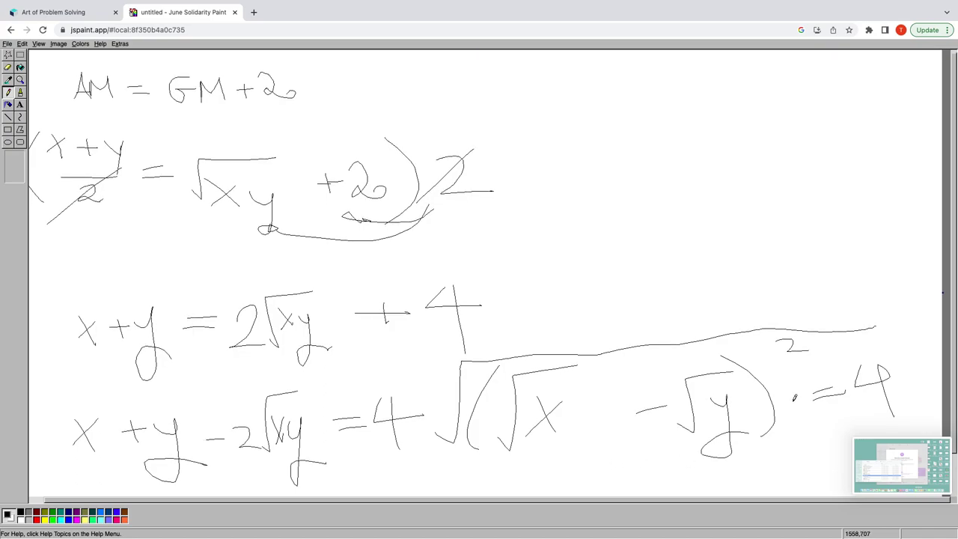
- Write √y − √x = 2 at the upper right and draw a box around √y − √x
{"action": "scroll", "coordinate": [795, 398], "scroll_direction": "down", "scroll_amount": 1}
{"action": "scroll", "coordinate": [637, 274], "scroll_direction": "up", "scroll_amount": 1}
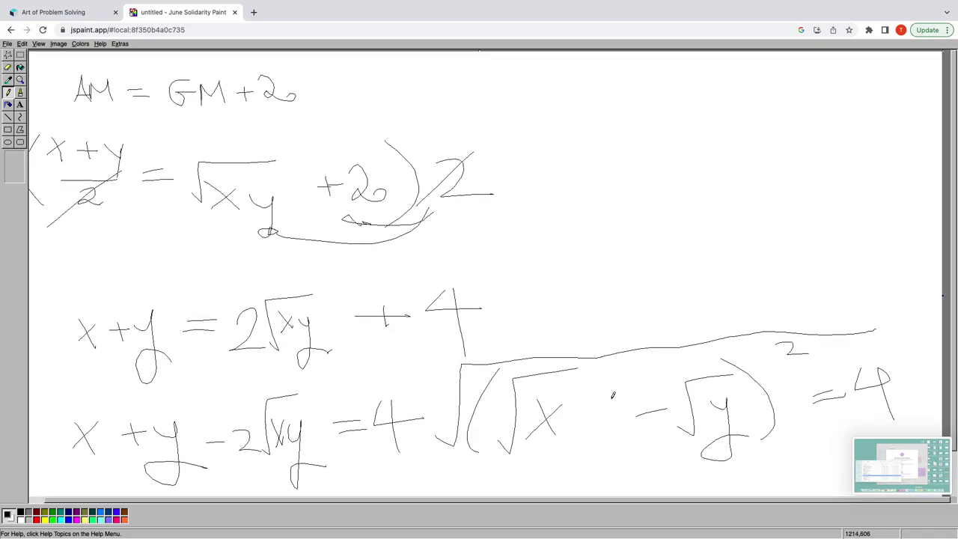
{"action": "left_click_drag", "start_coordinate": [643, 313], "coordinate": [647, 298]}
{"action": "left_click_drag", "start_coordinate": [657, 326], "coordinate": [658, 294]}
{"action": "mouse_move", "coordinate": [511, 231]}
{"action": "left_mouse_down"}
{"action": "mouse_move", "coordinate": [516, 244]}
{"action": "mouse_move", "coordinate": [573, 187]}
{"action": "left_mouse_up"}
{"action": "mouse_move", "coordinate": [531, 217]}
{"action": "left_mouse_down"}
{"action": "mouse_move", "coordinate": [545, 231]}
{"action": "mouse_move", "coordinate": [541, 246]}
{"action": "left_mouse_up"}
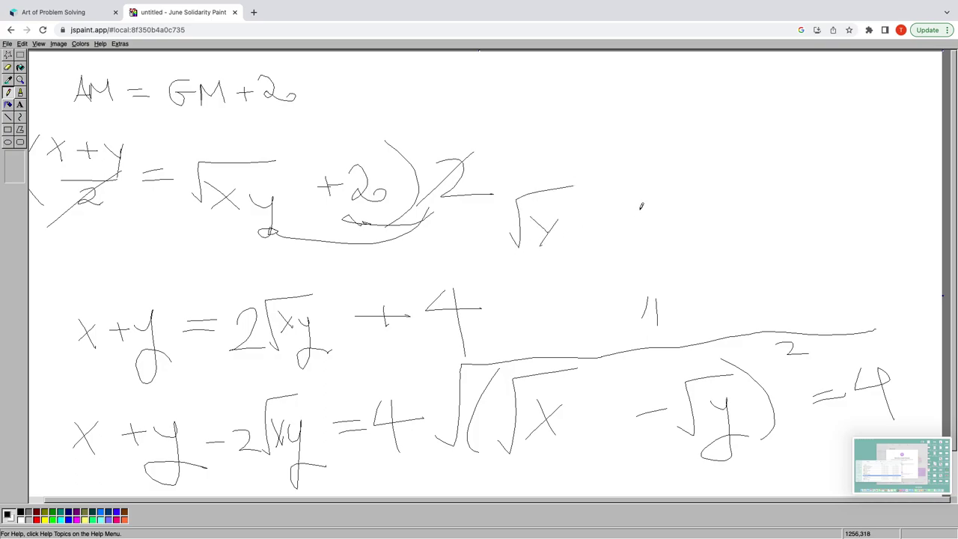
{"action": "mouse_move", "coordinate": [640, 209]}
{"action": "left_mouse_down"}
{"action": "mouse_move", "coordinate": [731, 183]}
{"action": "mouse_move", "coordinate": [723, 220]}
{"action": "left_mouse_up"}
{"action": "left_click_drag", "start_coordinate": [722, 197], "coordinate": [703, 220]}
{"action": "left_click_drag", "start_coordinate": [757, 201], "coordinate": [771, 199]}
{"action": "left_click_drag", "start_coordinate": [757, 210], "coordinate": [833, 225]}
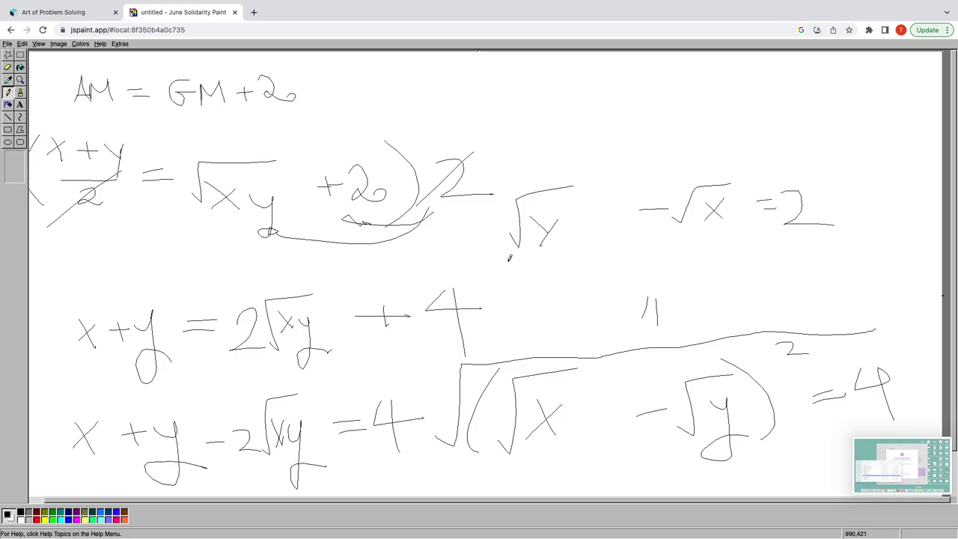
{"action": "mouse_move", "coordinate": [509, 259]}
{"action": "left_mouse_down"}
{"action": "mouse_move", "coordinate": [772, 239]}
{"action": "mouse_move", "coordinate": [756, 185]}
{"action": "mouse_move", "coordinate": [516, 167]}
{"action": "mouse_move", "coordinate": [493, 242]}
{"action": "left_mouse_up"}
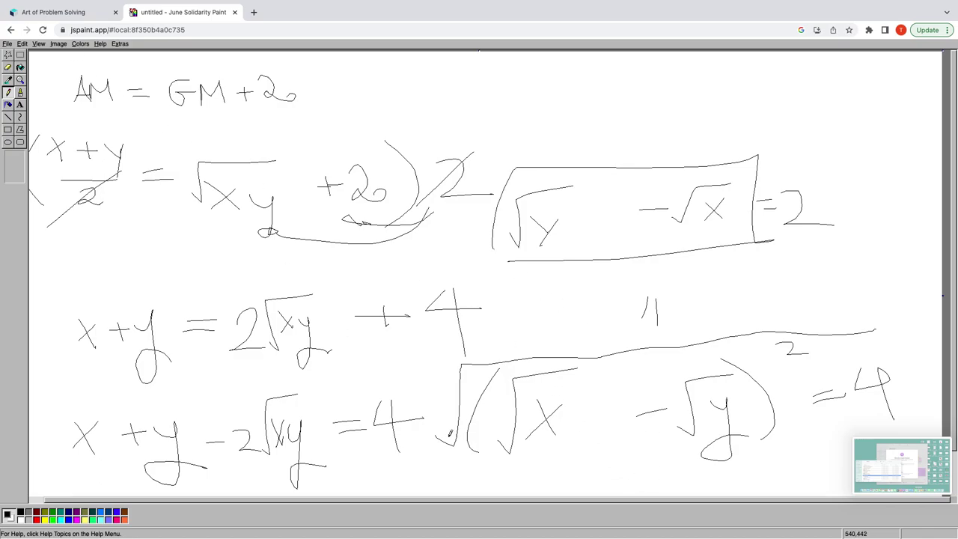
{"action": "scroll", "coordinate": [542, 470], "scroll_direction": "down", "scroll_amount": 2}
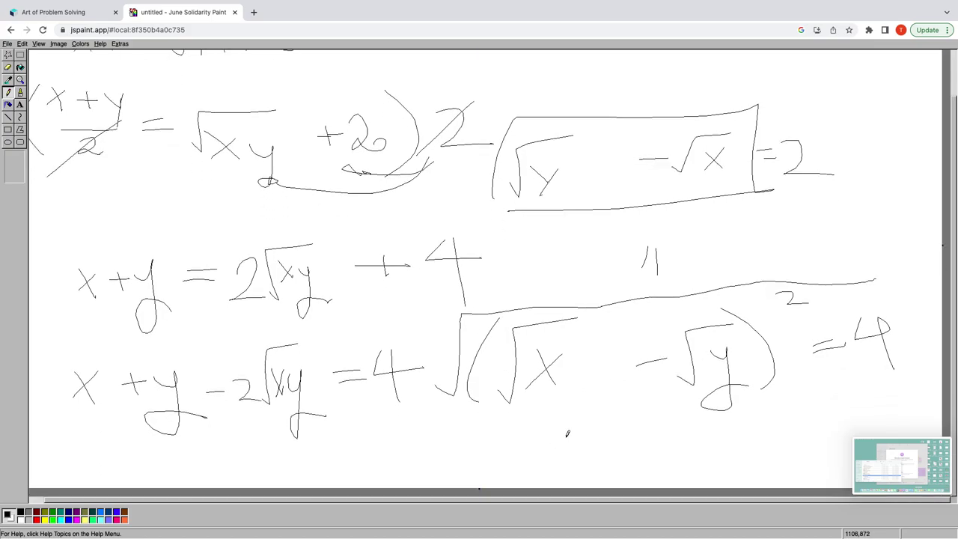
{"action": "mouse_move", "coordinate": [502, 433]}
{"action": "left_mouse_down"}
{"action": "mouse_move", "coordinate": [493, 470]}
{"action": "mouse_move", "coordinate": [547, 450]}
{"action": "left_mouse_up"}
{"action": "mouse_move", "coordinate": [549, 440]}
{"action": "left_mouse_down"}
{"action": "mouse_move", "coordinate": [553, 458]}
{"action": "mouse_move", "coordinate": [597, 461]}
{"action": "left_mouse_up"}
{"action": "mouse_move", "coordinate": [572, 433]}
{"action": "left_mouse_down"}
{"action": "mouse_move", "coordinate": [637, 477]}
{"action": "mouse_move", "coordinate": [619, 479]}
{"action": "left_mouse_up"}
{"action": "mouse_move", "coordinate": [641, 431]}
{"action": "left_mouse_down"}
{"action": "mouse_move", "coordinate": [720, 458]}
{"action": "mouse_move", "coordinate": [787, 446]}
{"action": "mouse_move", "coordinate": [793, 461]}
{"action": "mouse_move", "coordinate": [805, 459]}
{"action": "left_mouse_up"}
{"action": "left_click_drag", "start_coordinate": [819, 429], "coordinate": [844, 432]}
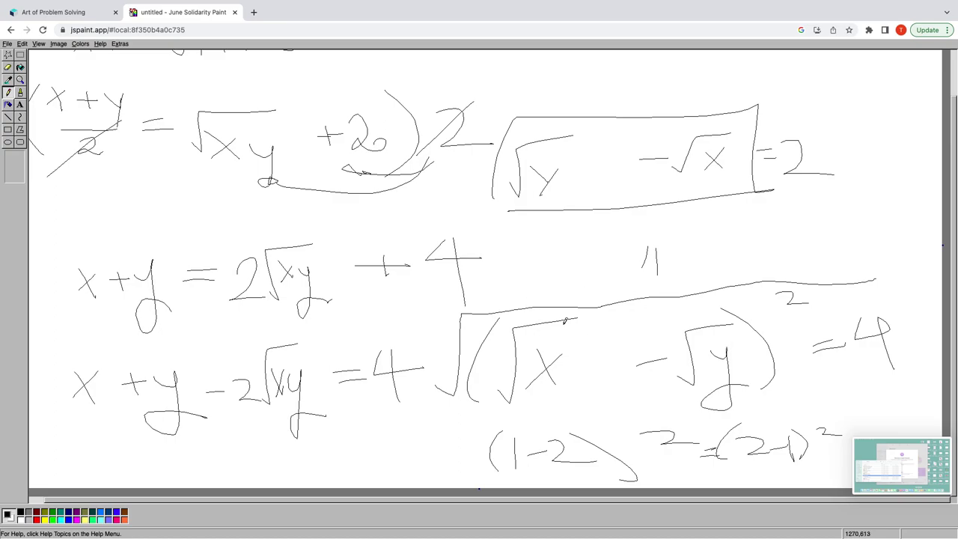
{"action": "key", "text": "ctrl+z"}
{"action": "key", "text": "ctrl+z"}
{"action": "key", "text": "ctrl+z"}
{"action": "key", "text": "ctrl+z"}
{"action": "key", "text": "ctrl+z"}
{"action": "key", "text": "ctrl+z"}
{"action": "key", "text": "ctrl+z"}
{"action": "key", "text": "ctrl+z"}
{"action": "key", "text": "ctrl+z"}
{"action": "key", "text": "ctrl+z"}
{"action": "key", "text": "ctrl+z"}
{"action": "key", "text": "ctrl+z"}
{"action": "key", "text": "ctrl+z"}
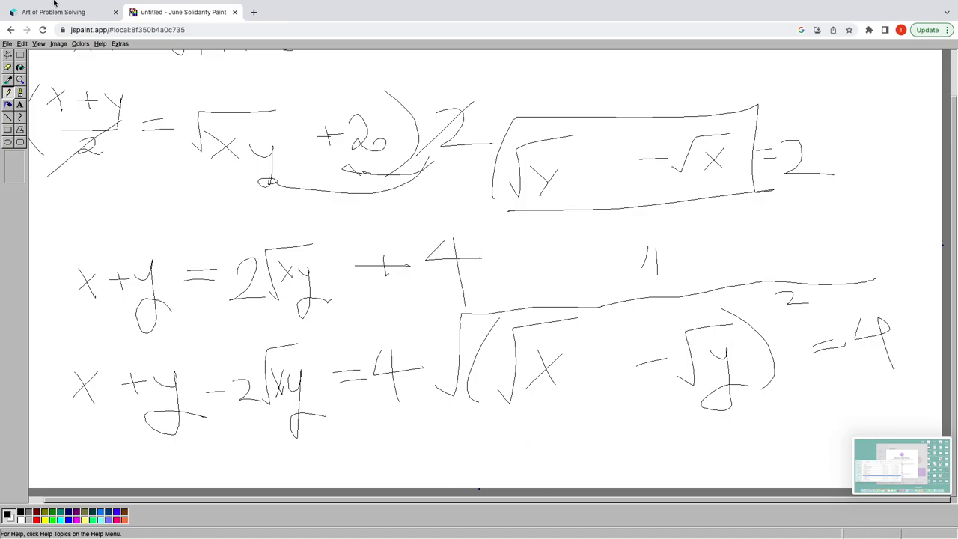
{"action": "left_click", "coordinate": [33, 17]}
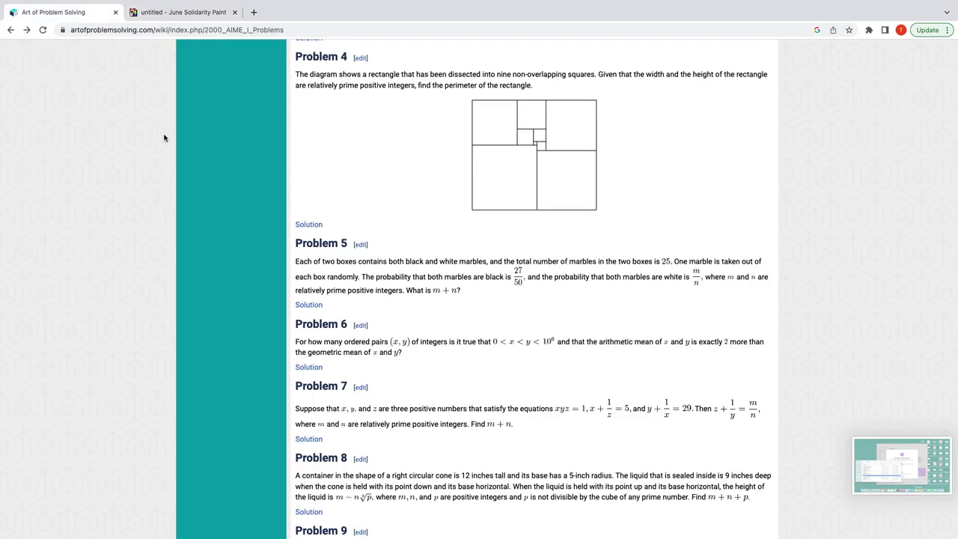
{"action": "left_click_drag", "start_coordinate": [490, 340], "coordinate": [538, 342]}
{"action": "left_click", "coordinate": [533, 353]}
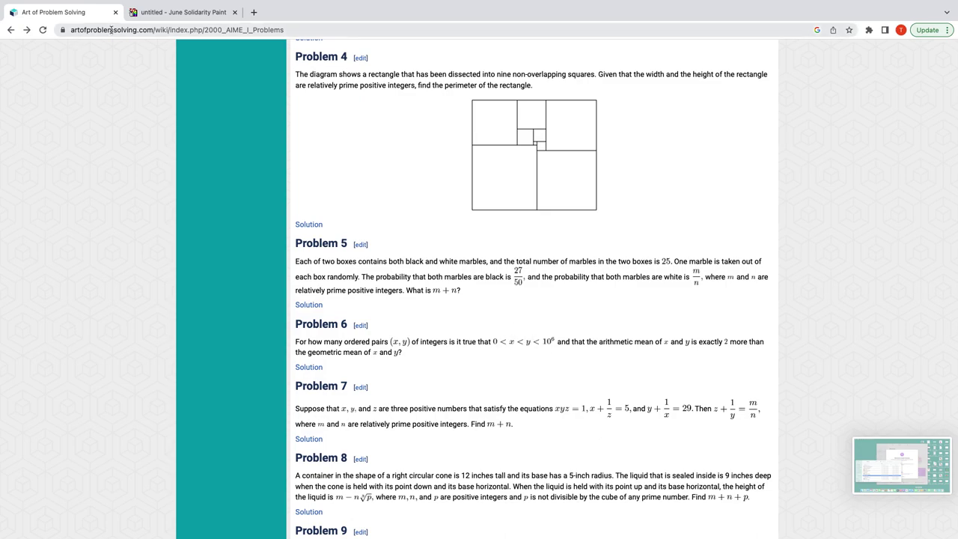
{"action": "left_click", "coordinate": [183, 12]}
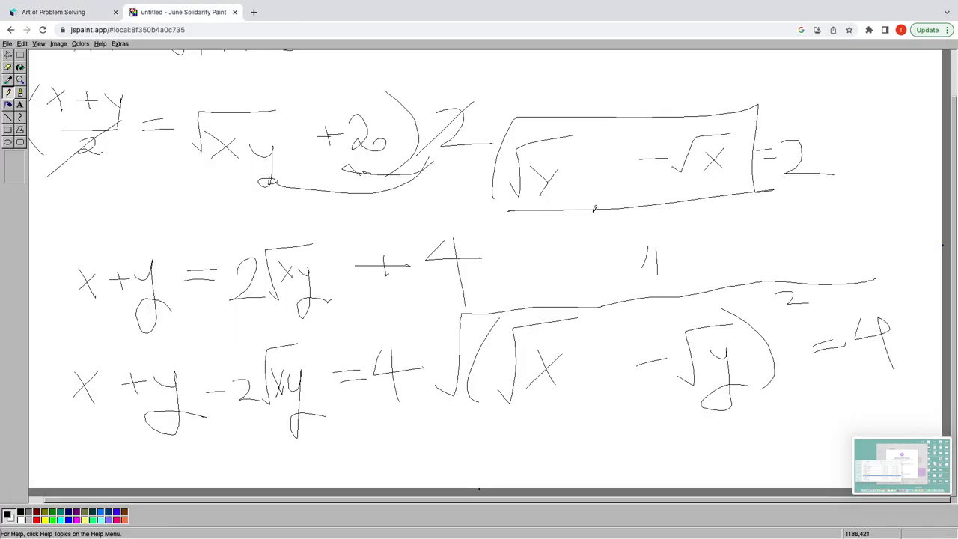
- Undo the entire AM–GM derivation with five Ctrl+Z presses, clearing the canvas
{"action": "key", "text": "ctrl+z"}
{"action": "key", "text": "ctrl+z"}
{"action": "key", "text": "ctrl+z"}
{"action": "key", "text": "ctrl+z"}
{"action": "key", "text": "ctrl+z"}
{"action": "key", "text": "ctrl+z"}
{"action": "key", "text": "ctrl+z"}
{"action": "key", "text": "ctrl+z"}
{"action": "key", "text": "ctrl+z"}
{"action": "key", "text": "ctrl+z"}
{"action": "key", "text": "ctrl+z"}
{"action": "key", "text": "ctrl+z"}
{"action": "key", "text": "ctrl+z"}
{"action": "key", "text": "ctrl+z"}
{"action": "key", "text": "ctrl+z"}
{"action": "key", "text": "ctrl+z"}
{"action": "key", "text": "ctrl+z"}
{"action": "key", "text": "ctrl+z"}
{"action": "key", "text": "ctrl+z"}
{"action": "key", "text": "ctrl+z"}
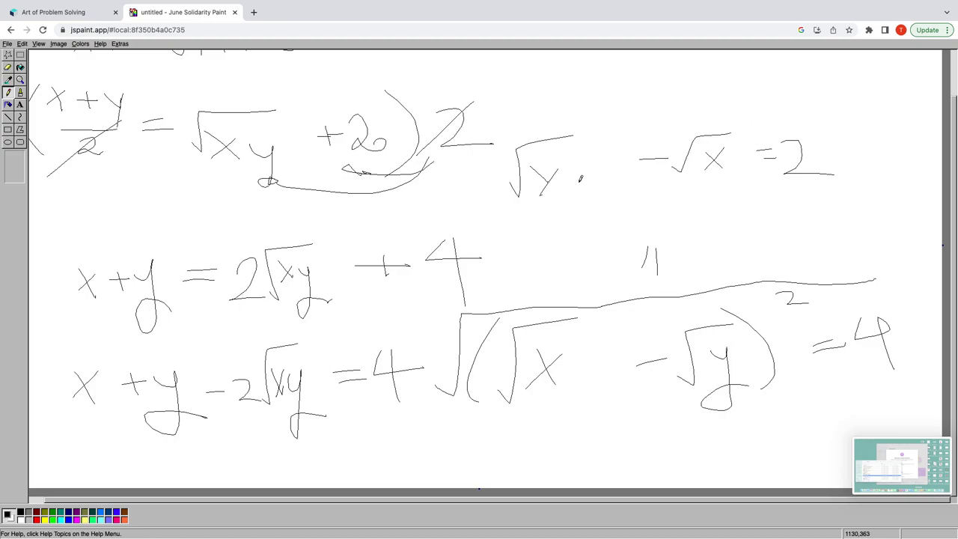
{"action": "key", "text": "ctrl+z"}
{"action": "key", "text": "ctrl+z"}
{"action": "key", "text": "ctrl+z"}
{"action": "key", "text": "ctrl+z"}
{"action": "key", "text": "ctrl+z"}
{"action": "key", "text": "ctrl+z"}
{"action": "key", "text": "ctrl+z"}
{"action": "key", "text": "ctrl+z"}
{"action": "key", "text": "ctrl+z"}
{"action": "key", "text": "ctrl+z"}
{"action": "key", "text": "ctrl+z"}
{"action": "key", "text": "ctrl+z"}
{"action": "key", "text": "ctrl+z"}
{"action": "key", "text": "ctrl+z"}
{"action": "key", "text": "ctrl+z"}
{"action": "key", "text": "ctrl+z"}
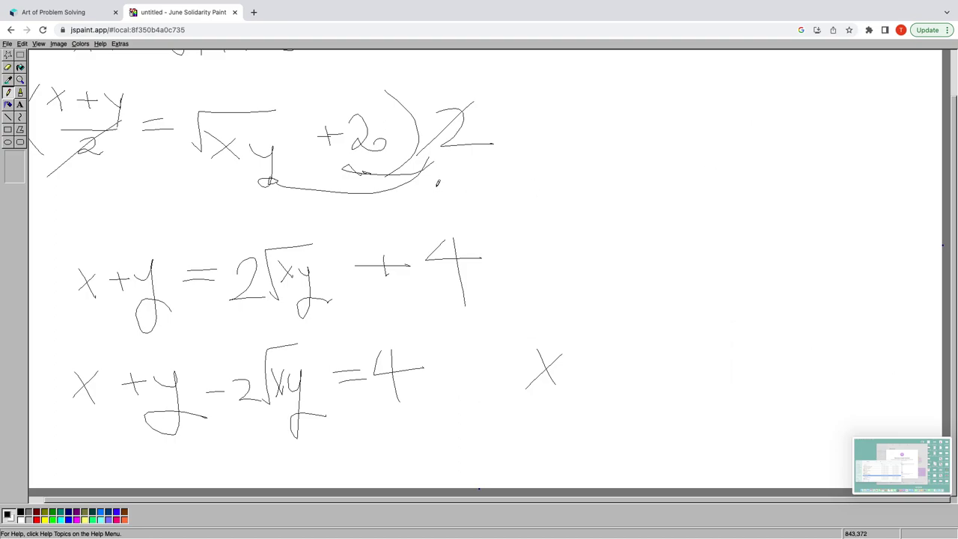
{"action": "key", "text": "ctrl+z"}
{"action": "key", "text": "ctrl+z"}
{"action": "key", "text": "ctrl+z"}
{"action": "key", "text": "ctrl+z"}
{"action": "key", "text": "ctrl+z"}
{"action": "key", "text": "ctrl+z"}
{"action": "key", "text": "ctrl+z"}
{"action": "key", "text": "ctrl+z"}
{"action": "key", "text": "ctrl+z"}
{"action": "key", "text": "ctrl+z"}
{"action": "key", "text": "ctrl+z"}
{"action": "key", "text": "ctrl+z"}
{"action": "key", "text": "ctrl+z"}
{"action": "key", "text": "ctrl+z"}
{"action": "key", "text": "ctrl+z"}
{"action": "key", "text": "ctrl+z"}
{"action": "key", "text": "ctrl+z"}
{"action": "key", "text": "ctrl+z"}
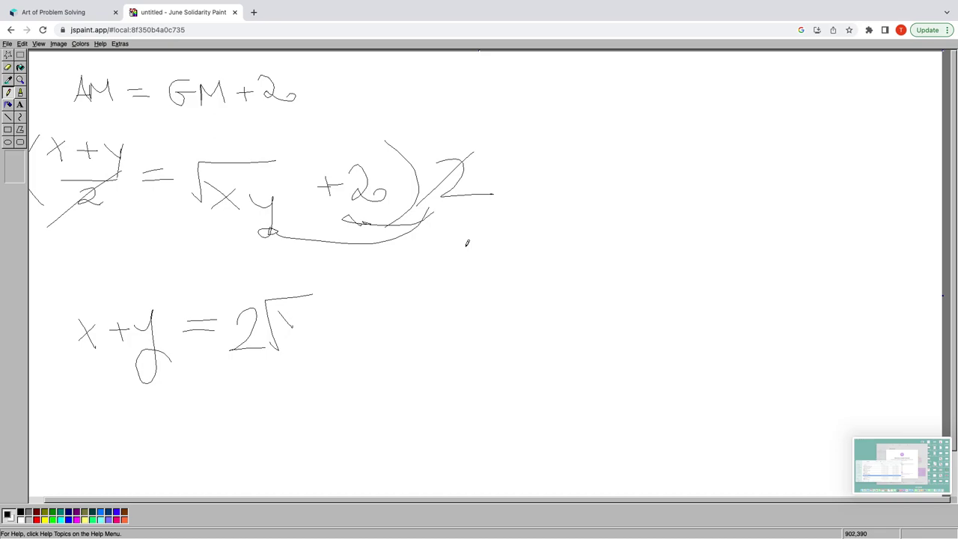
{"action": "key", "text": "ctrl+z"}
{"action": "key", "text": "ctrl+z"}
{"action": "key", "text": "ctrl+z"}
{"action": "key", "text": "ctrl+z"}
{"action": "key", "text": "ctrl+z"}
{"action": "key", "text": "ctrl+z"}
{"action": "key", "text": "ctrl+z"}
{"action": "key", "text": "ctrl+z"}
{"action": "key", "text": "ctrl+z"}
{"action": "key", "text": "ctrl+z"}
{"action": "key", "text": "ctrl+z"}
{"action": "key", "text": "ctrl+z"}
{"action": "key", "text": "ctrl+z"}
{"action": "key", "text": "ctrl+z"}
{"action": "key", "text": "ctrl+z"}
{"action": "key", "text": "ctrl+z"}
{"action": "key", "text": "ctrl+z"}
{"action": "key", "text": "ctrl+z"}
{"action": "key", "text": "ctrl+z"}
{"action": "key", "text": "ctrl+z"}
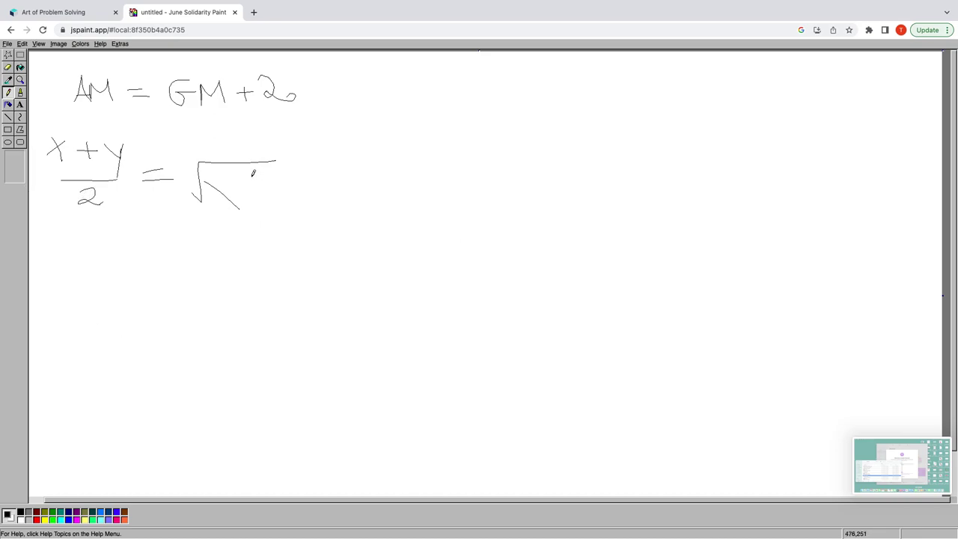
{"action": "key", "text": "ctrl+z"}
{"action": "key", "text": "ctrl+z"}
{"action": "key", "text": "ctrl+z"}
{"action": "key", "text": "ctrl+z"}
{"action": "key", "text": "ctrl+z"}
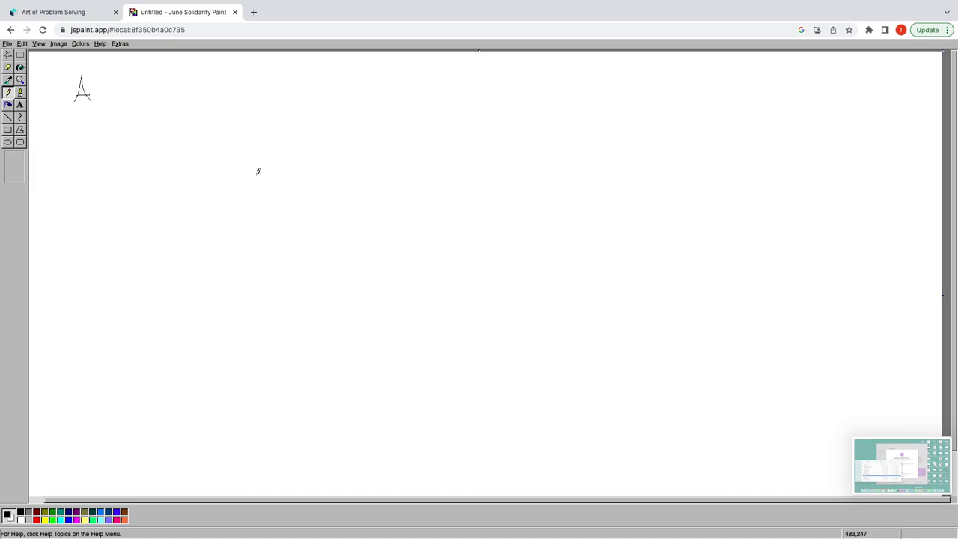
- Handwrite √y − √x = 2 at the top-left, then check the problem on AoPS and return
{"action": "mouse_move", "coordinate": [79, 106]}
{"action": "left_mouse_down"}
{"action": "mouse_move", "coordinate": [77, 62]}
{"action": "mouse_move", "coordinate": [107, 57]}
{"action": "mouse_move", "coordinate": [110, 98]}
{"action": "left_mouse_up"}
{"action": "left_click_drag", "start_coordinate": [118, 84], "coordinate": [109, 122]}
{"action": "left_click_drag", "start_coordinate": [159, 94], "coordinate": [186, 91]}
{"action": "mouse_move", "coordinate": [195, 98]}
{"action": "left_mouse_down"}
{"action": "mouse_move", "coordinate": [216, 103]}
{"action": "mouse_move", "coordinate": [256, 65]}
{"action": "mouse_move", "coordinate": [261, 105]}
{"action": "left_mouse_up"}
{"action": "left_click_drag", "start_coordinate": [253, 89], "coordinate": [243, 110]}
{"action": "left_click_drag", "start_coordinate": [304, 89], "coordinate": [314, 87]}
{"action": "left_click_drag", "start_coordinate": [299, 98], "coordinate": [411, 117]}
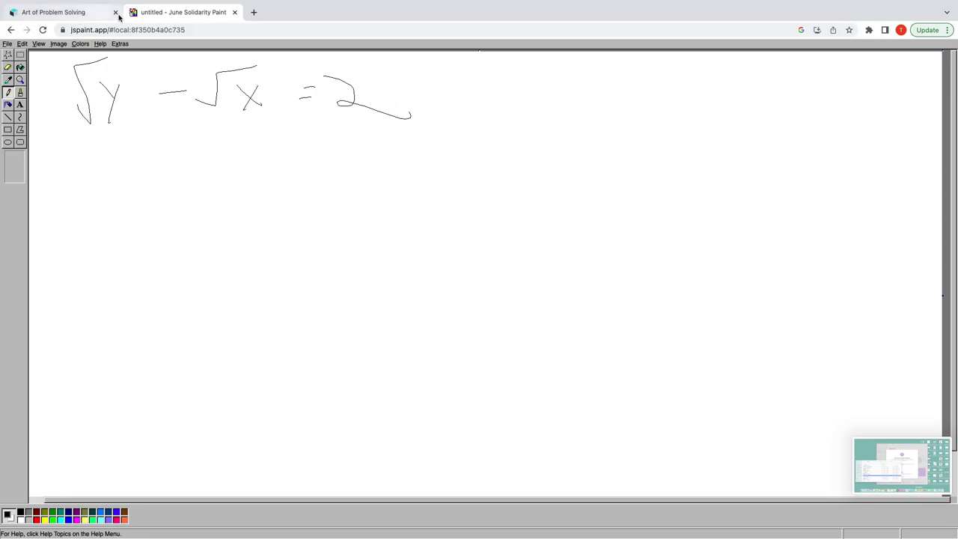
{"action": "left_click", "coordinate": [77, 13]}
{"action": "left_click", "coordinate": [169, 10]}
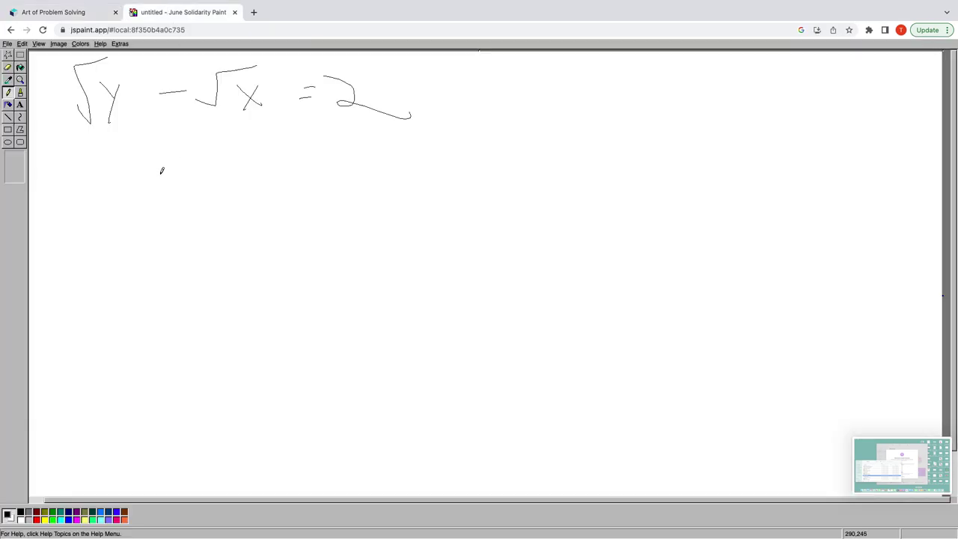
- Write x < y < 10⁶ below the equation
{"action": "mouse_move", "coordinate": [161, 174]}
{"action": "left_mouse_down"}
{"action": "mouse_move", "coordinate": [179, 198]}
{"action": "mouse_move", "coordinate": [157, 196]}
{"action": "left_mouse_up"}
{"action": "mouse_move", "coordinate": [246, 170]}
{"action": "left_mouse_down"}
{"action": "mouse_move", "coordinate": [262, 190]}
{"action": "mouse_move", "coordinate": [299, 195]}
{"action": "mouse_move", "coordinate": [287, 221]}
{"action": "left_mouse_up"}
{"action": "left_click_drag", "start_coordinate": [366, 156], "coordinate": [380, 190]}
{"action": "mouse_move", "coordinate": [392, 146]}
{"action": "left_mouse_down"}
{"action": "mouse_move", "coordinate": [395, 194]}
{"action": "mouse_move", "coordinate": [458, 175]}
{"action": "left_mouse_up"}
{"action": "left_click_drag", "start_coordinate": [466, 140], "coordinate": [472, 151]}
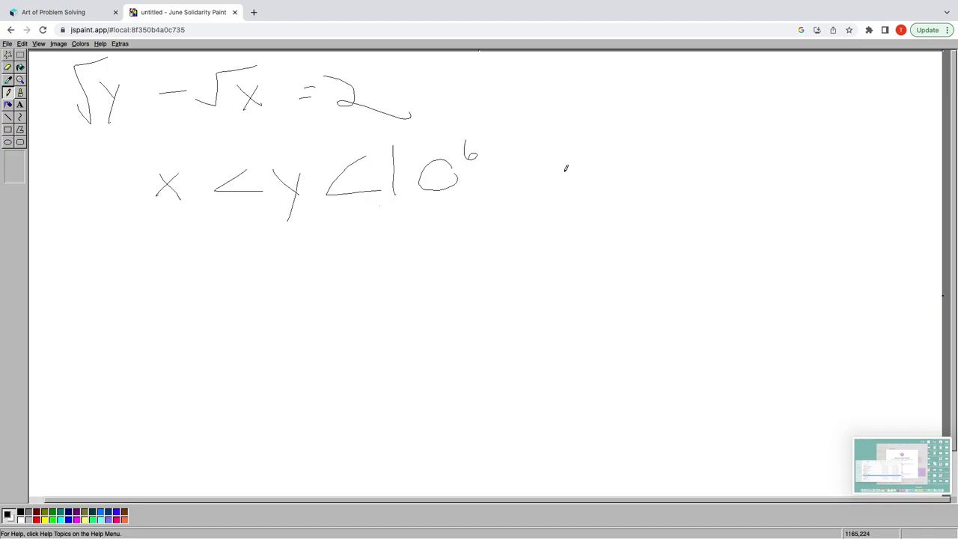
- On the next line, write x < y < 1000²
{"action": "mouse_move", "coordinate": [160, 245]}
{"action": "left_mouse_down"}
{"action": "mouse_move", "coordinate": [184, 272]}
{"action": "mouse_move", "coordinate": [161, 267]}
{"action": "left_mouse_up"}
{"action": "mouse_move", "coordinate": [270, 252]}
{"action": "left_mouse_down"}
{"action": "mouse_move", "coordinate": [252, 298]}
{"action": "mouse_move", "coordinate": [300, 293]}
{"action": "left_mouse_up"}
{"action": "mouse_move", "coordinate": [360, 238]}
{"action": "left_mouse_down"}
{"action": "mouse_move", "coordinate": [346, 260]}
{"action": "mouse_move", "coordinate": [362, 262]}
{"action": "left_mouse_up"}
{"action": "left_click_drag", "start_coordinate": [408, 232], "coordinate": [405, 275]}
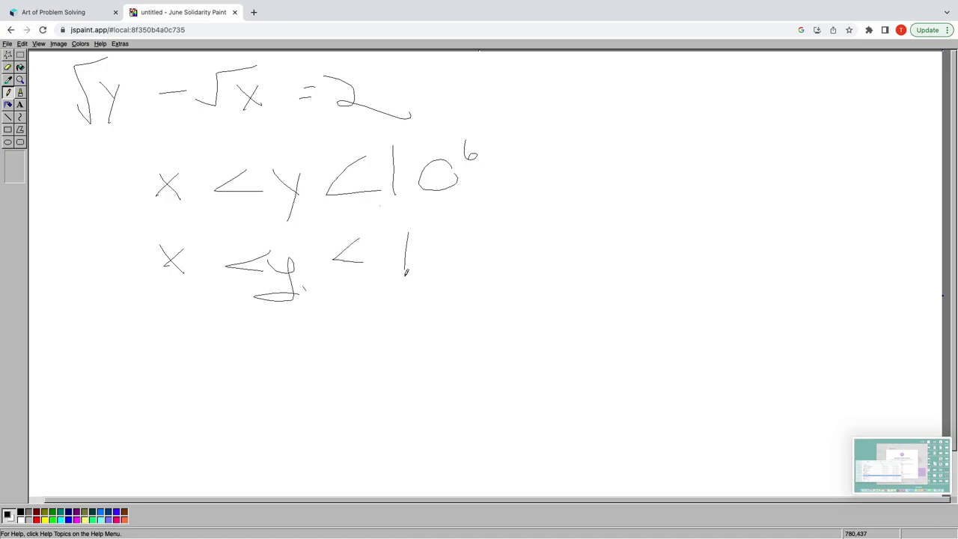
{"action": "left_click_drag", "start_coordinate": [442, 242], "coordinate": [494, 256]}
{"action": "mouse_move", "coordinate": [525, 250]}
{"action": "left_mouse_down"}
{"action": "mouse_move", "coordinate": [509, 257]}
{"action": "mouse_move", "coordinate": [571, 246]}
{"action": "left_mouse_up"}
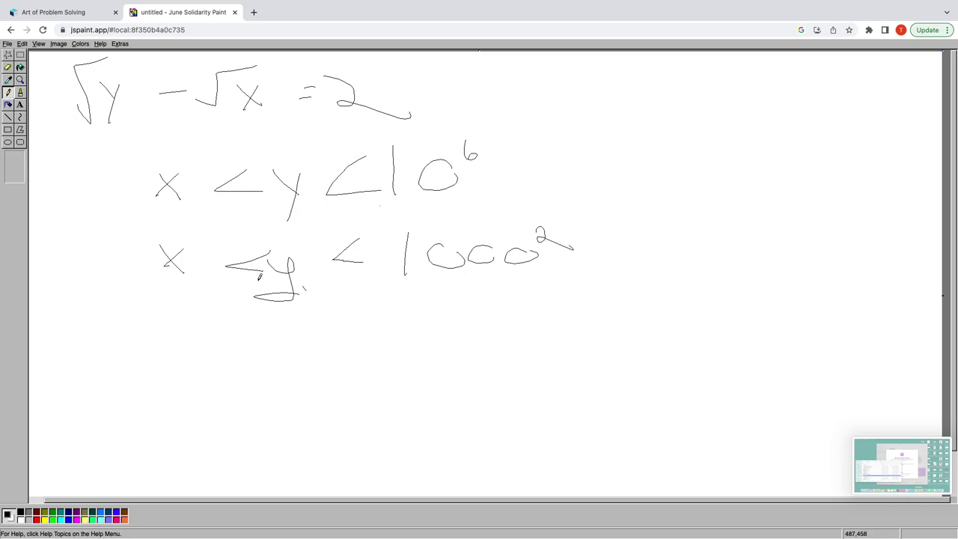
- Underline y after undoing two trial circles, and write y ≤ 999 below
{"action": "mouse_move", "coordinate": [303, 258]}
{"action": "left_mouse_down"}
{"action": "mouse_move", "coordinate": [279, 234]}
{"action": "mouse_move", "coordinate": [247, 273]}
{"action": "mouse_move", "coordinate": [347, 263]}
{"action": "mouse_move", "coordinate": [282, 229]}
{"action": "left_mouse_up"}
{"action": "mouse_move", "coordinate": [193, 243]}
{"action": "left_mouse_down"}
{"action": "mouse_move", "coordinate": [145, 263]}
{"action": "mouse_move", "coordinate": [196, 241]}
{"action": "mouse_move", "coordinate": [189, 245]}
{"action": "left_mouse_up"}
{"action": "key", "text": "ctrl+z"}
{"action": "key", "text": "ctrl+z"}
{"action": "left_click_drag", "start_coordinate": [243, 317], "coordinate": [326, 306]}
{"action": "mouse_move", "coordinate": [380, 398]}
{"action": "left_mouse_down"}
{"action": "mouse_move", "coordinate": [366, 422]}
{"action": "mouse_move", "coordinate": [402, 395]}
{"action": "mouse_move", "coordinate": [400, 424]}
{"action": "left_mouse_up"}
{"action": "mouse_move", "coordinate": [433, 395]}
{"action": "left_mouse_down"}
{"action": "mouse_move", "coordinate": [408, 385]}
{"action": "mouse_move", "coordinate": [436, 427]}
{"action": "left_mouse_up"}
{"action": "mouse_move", "coordinate": [248, 402]}
{"action": "left_mouse_down"}
{"action": "mouse_move", "coordinate": [278, 425]}
{"action": "mouse_move", "coordinate": [268, 446]}
{"action": "left_mouse_up"}
{"action": "mouse_move", "coordinate": [317, 397]}
{"action": "left_mouse_down"}
{"action": "mouse_move", "coordinate": [305, 417]}
{"action": "mouse_move", "coordinate": [333, 405]}
{"action": "mouse_move", "coordinate": [337, 416]}
{"action": "left_mouse_up"}
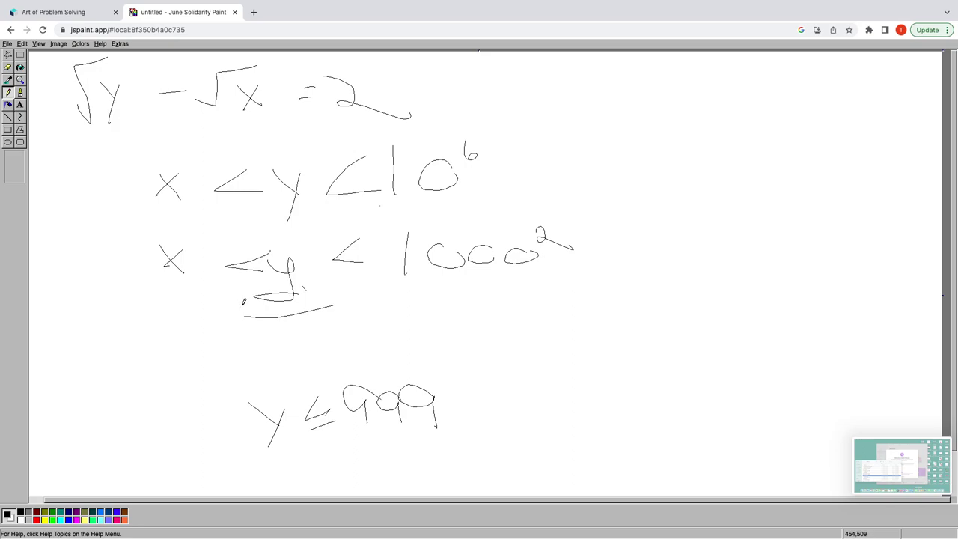
- Add 0 < before x on the third row and write x ≥ 1 beside y ≤ 999
{"action": "scroll", "coordinate": [237, 331], "scroll_direction": "down", "scroll_amount": 2}
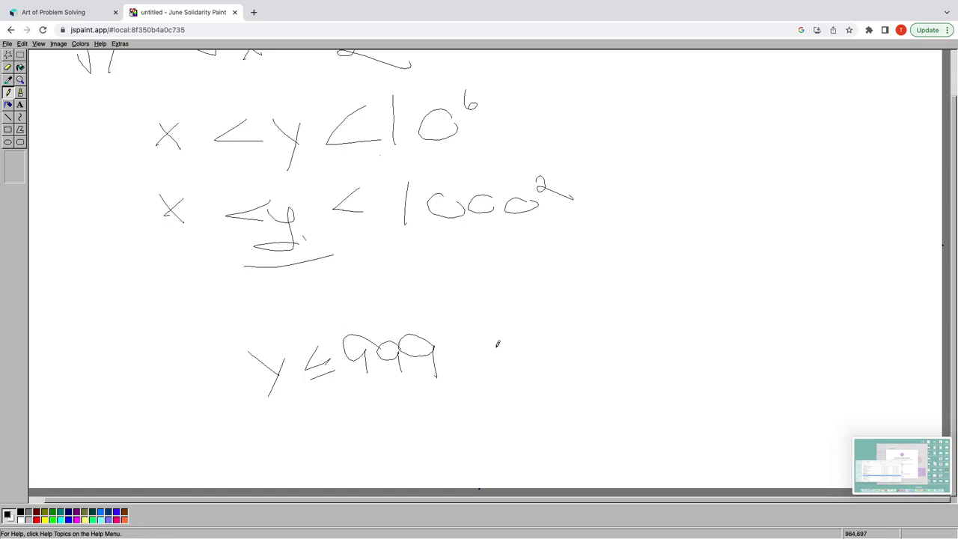
{"action": "left_click_drag", "start_coordinate": [497, 344], "coordinate": [552, 385]}
{"action": "left_click_drag", "start_coordinate": [542, 334], "coordinate": [512, 391]}
{"action": "scroll", "coordinate": [134, 137], "scroll_direction": "up", "scroll_amount": 2}
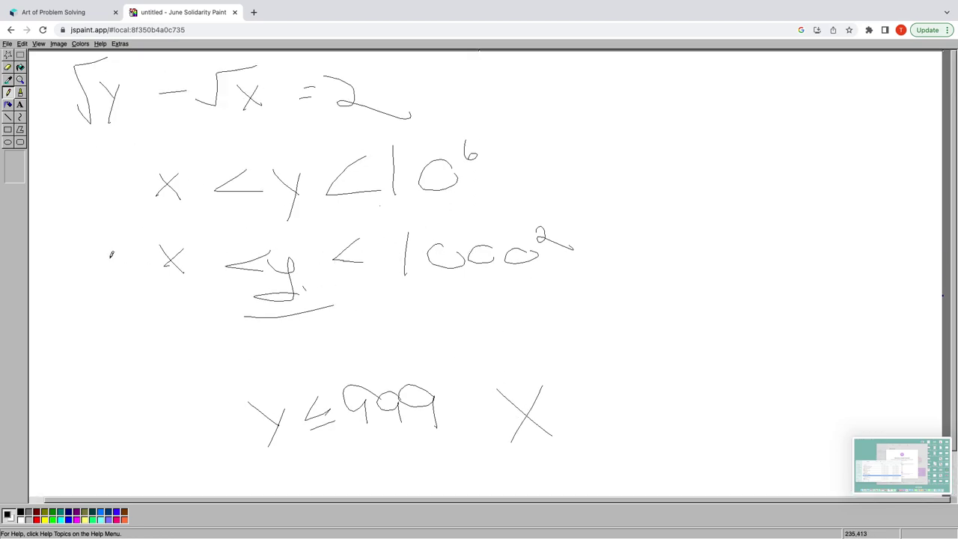
{"action": "mouse_move", "coordinate": [140, 245]}
{"action": "left_mouse_down"}
{"action": "mouse_move", "coordinate": [88, 276]}
{"action": "mouse_move", "coordinate": [160, 276]}
{"action": "left_mouse_up"}
{"action": "mouse_move", "coordinate": [65, 257]}
{"action": "left_mouse_down"}
{"action": "mouse_move", "coordinate": [46, 293]}
{"action": "mouse_move", "coordinate": [48, 274]}
{"action": "left_mouse_up"}
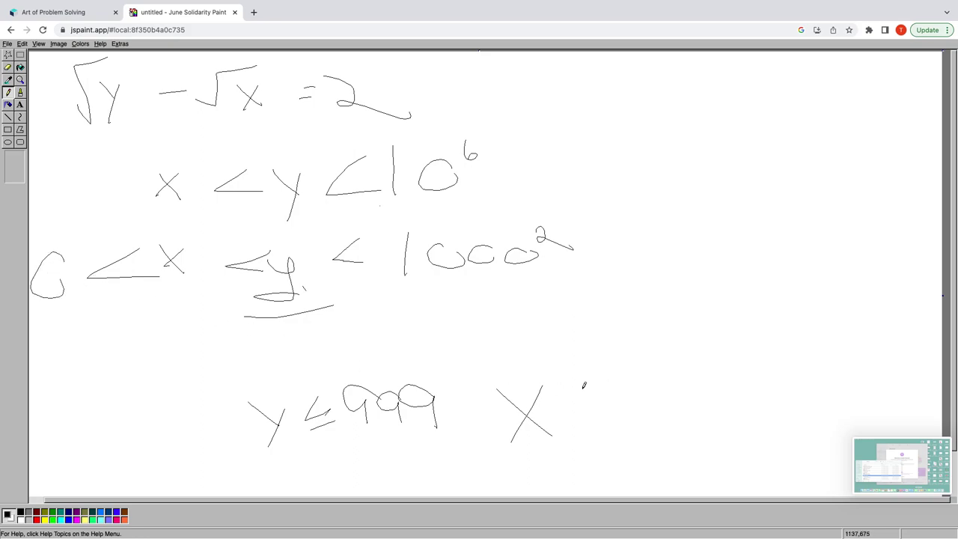
{"action": "left_click_drag", "start_coordinate": [582, 382], "coordinate": [617, 437]}
{"action": "left_click_drag", "start_coordinate": [678, 391], "coordinate": [700, 440]}
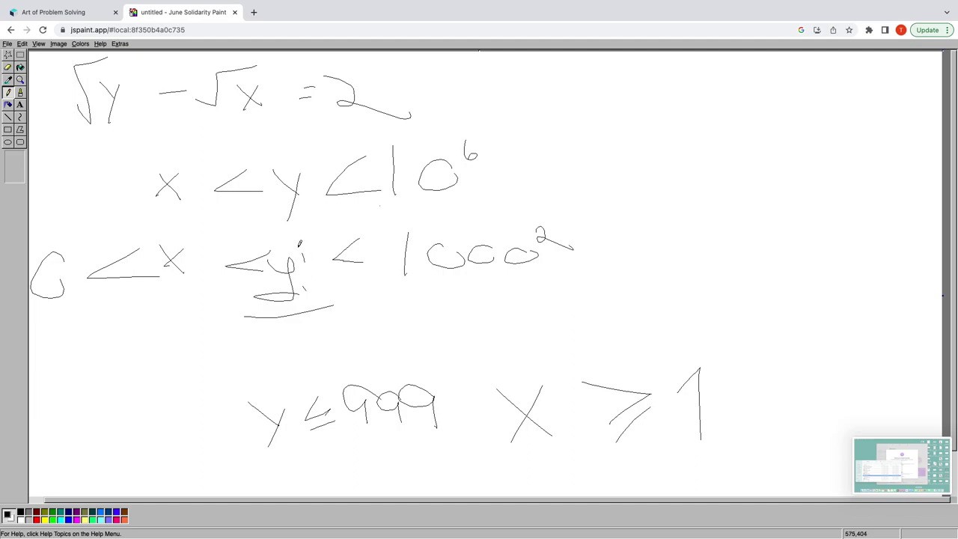
- Circle y and write y ≥ 1 + 2 = 3 above x ≥ 1, with a linking arrow
{"action": "mouse_move", "coordinate": [299, 243]}
{"action": "left_mouse_down"}
{"action": "mouse_move", "coordinate": [313, 273]}
{"action": "mouse_move", "coordinate": [307, 258]}
{"action": "left_mouse_up"}
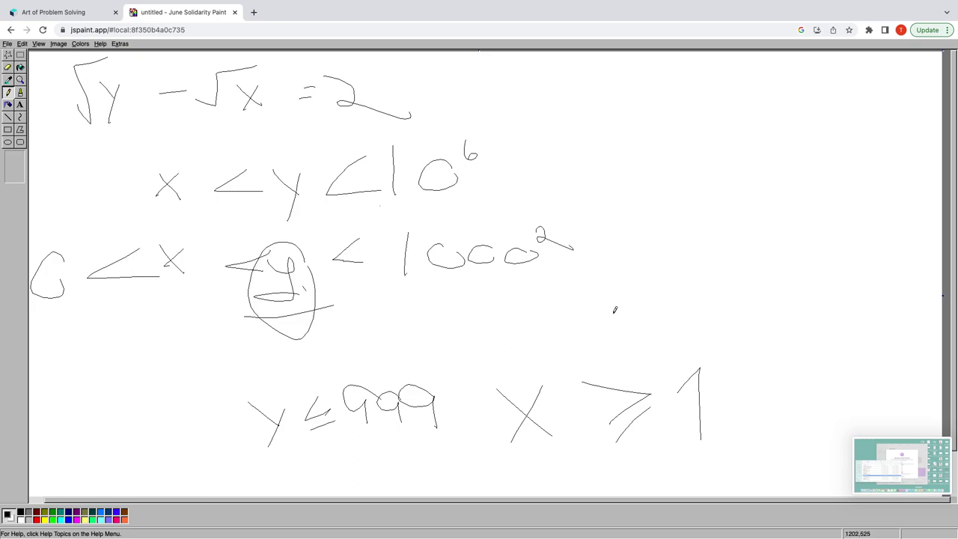
{"action": "left_click_drag", "start_coordinate": [613, 312], "coordinate": [634, 334]}
{"action": "left_click_drag", "start_coordinate": [646, 304], "coordinate": [626, 350]}
{"action": "left_click_drag", "start_coordinate": [657, 303], "coordinate": [670, 333]}
{"action": "left_click_drag", "start_coordinate": [725, 316], "coordinate": [687, 352]}
{"action": "mouse_move", "coordinate": [730, 295]}
{"action": "left_mouse_down"}
{"action": "mouse_move", "coordinate": [743, 307]}
{"action": "mouse_move", "coordinate": [740, 320]}
{"action": "mouse_move", "coordinate": [787, 305]}
{"action": "left_mouse_up"}
{"action": "left_click_drag", "start_coordinate": [776, 297], "coordinate": [776, 318]}
{"action": "left_click_drag", "start_coordinate": [808, 286], "coordinate": [838, 317]}
{"action": "mouse_move", "coordinate": [713, 385]}
{"action": "left_mouse_down"}
{"action": "mouse_move", "coordinate": [739, 349]}
{"action": "mouse_move", "coordinate": [737, 357]}
{"action": "left_mouse_up"}
{"action": "mouse_move", "coordinate": [853, 300]}
{"action": "left_mouse_down"}
{"action": "mouse_move", "coordinate": [865, 297]}
{"action": "mouse_move", "coordinate": [874, 316]}
{"action": "left_mouse_up"}
- Write y ∈ [3, 999] beside 10⁶ and draw a brace under the interval
{"action": "mouse_move", "coordinate": [596, 122]}
{"action": "left_mouse_down"}
{"action": "mouse_move", "coordinate": [563, 122]}
{"action": "mouse_move", "coordinate": [588, 157]}
{"action": "left_mouse_up"}
{"action": "left_click_drag", "start_coordinate": [513, 144], "coordinate": [524, 158]}
{"action": "mouse_move", "coordinate": [530, 143]}
{"action": "left_mouse_down"}
{"action": "mouse_move", "coordinate": [519, 171]}
{"action": "mouse_move", "coordinate": [556, 144]}
{"action": "left_mouse_up"}
{"action": "mouse_move", "coordinate": [568, 138]}
{"action": "left_mouse_down"}
{"action": "mouse_move", "coordinate": [555, 134]}
{"action": "mouse_move", "coordinate": [625, 136]}
{"action": "mouse_move", "coordinate": [606, 155]}
{"action": "left_mouse_up"}
{"action": "left_click_drag", "start_coordinate": [665, 149], "coordinate": [659, 161]}
{"action": "mouse_move", "coordinate": [717, 135]}
{"action": "left_mouse_down"}
{"action": "mouse_move", "coordinate": [725, 153]}
{"action": "mouse_move", "coordinate": [751, 136]}
{"action": "mouse_move", "coordinate": [754, 160]}
{"action": "left_mouse_up"}
{"action": "left_click_drag", "start_coordinate": [775, 131], "coordinate": [771, 154]}
{"action": "mouse_move", "coordinate": [784, 114]}
{"action": "left_mouse_down"}
{"action": "mouse_move", "coordinate": [814, 114]}
{"action": "mouse_move", "coordinate": [784, 172]}
{"action": "left_mouse_up"}
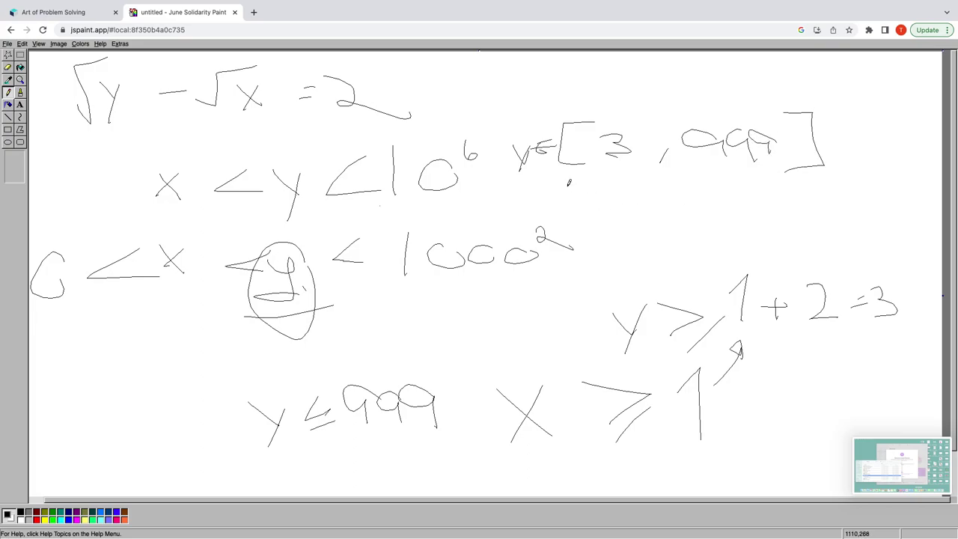
{"action": "mouse_move", "coordinate": [549, 179]}
{"action": "left_mouse_down"}
{"action": "mouse_move", "coordinate": [622, 172]}
{"action": "mouse_move", "coordinate": [634, 193]}
{"action": "mouse_move", "coordinate": [741, 189]}
{"action": "mouse_move", "coordinate": [837, 156]}
{"action": "left_mouse_up"}
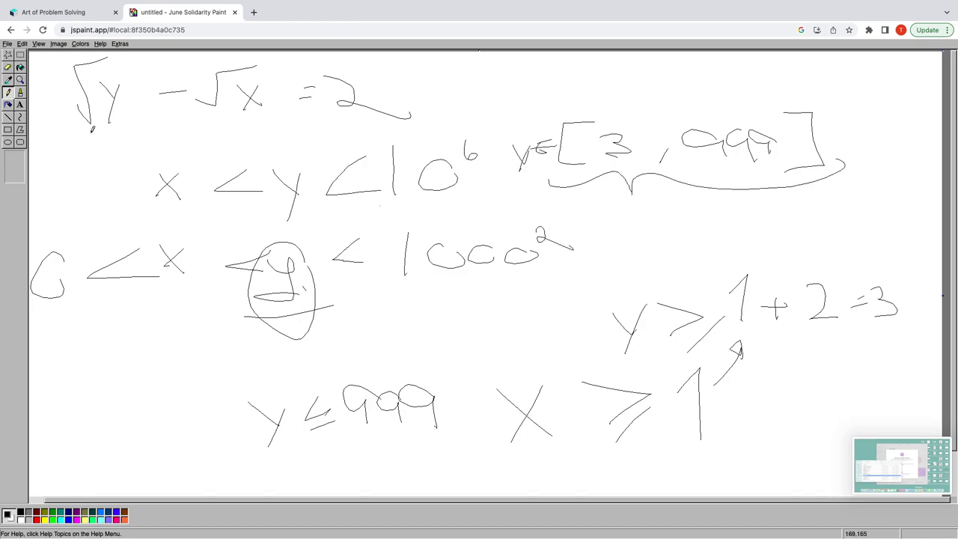
- Underline the √y − √x = 2 equation, then undo the working back to a blank canvas
{"action": "left_click_drag", "start_coordinate": [76, 139], "coordinate": [318, 112]}
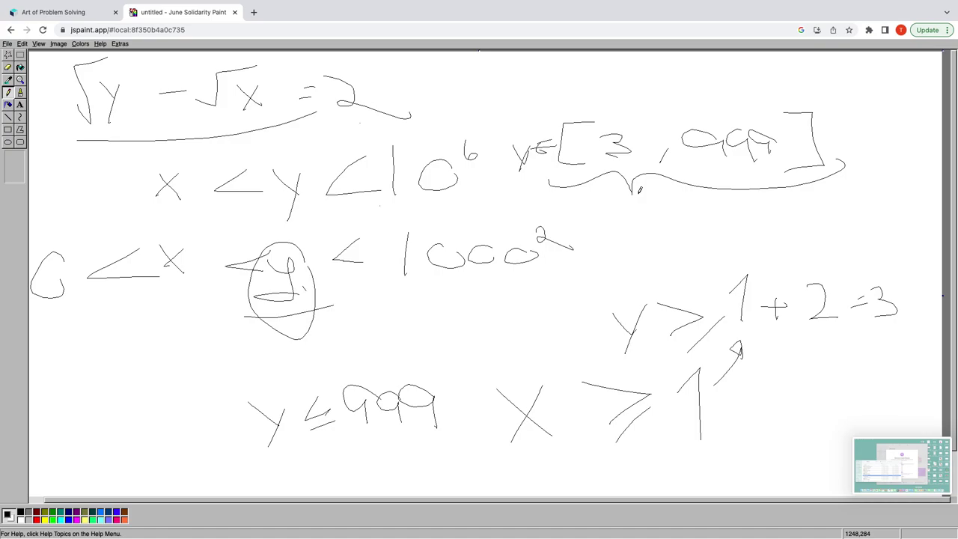
{"action": "key", "text": "ctrl+z"}
{"action": "key", "text": "ctrl+z"}
{"action": "key", "text": "ctrl+z"}
{"action": "key", "text": "ctrl+z"}
{"action": "key", "text": "ctrl+z"}
{"action": "key", "text": "ctrl+z"}
{"action": "key", "text": "ctrl+z"}
{"action": "key", "text": "ctrl+z"}
{"action": "key", "text": "ctrl+z"}
{"action": "key", "text": "ctrl+z"}
{"action": "key", "text": "ctrl+z"}
{"action": "key", "text": "ctrl+z"}
{"action": "key", "text": "ctrl+z"}
{"action": "key", "text": "ctrl+z"}
{"action": "key", "text": "ctrl+z"}
{"action": "key", "text": "ctrl+z"}
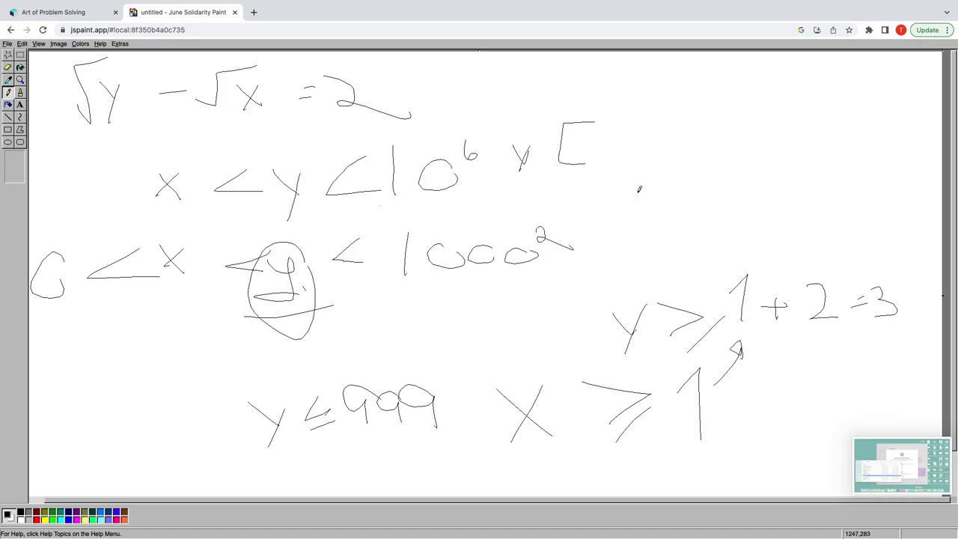
{"action": "key", "text": "ctrl+z"}
{"action": "key", "text": "ctrl+z"}
{"action": "key", "text": "ctrl+z"}
{"action": "key", "text": "ctrl+z"}
{"action": "key", "text": "ctrl+z"}
{"action": "key", "text": "ctrl+z"}
{"action": "key", "text": "ctrl+z"}
{"action": "key", "text": "ctrl+z"}
{"action": "key", "text": "ctrl+z"}
{"action": "key", "text": "ctrl+z"}
{"action": "key", "text": "ctrl+z"}
{"action": "key", "text": "ctrl+z"}
{"action": "key", "text": "ctrl+z"}
{"action": "key", "text": "ctrl+z"}
{"action": "key", "text": "ctrl+z"}
{"action": "key", "text": "ctrl+z"}
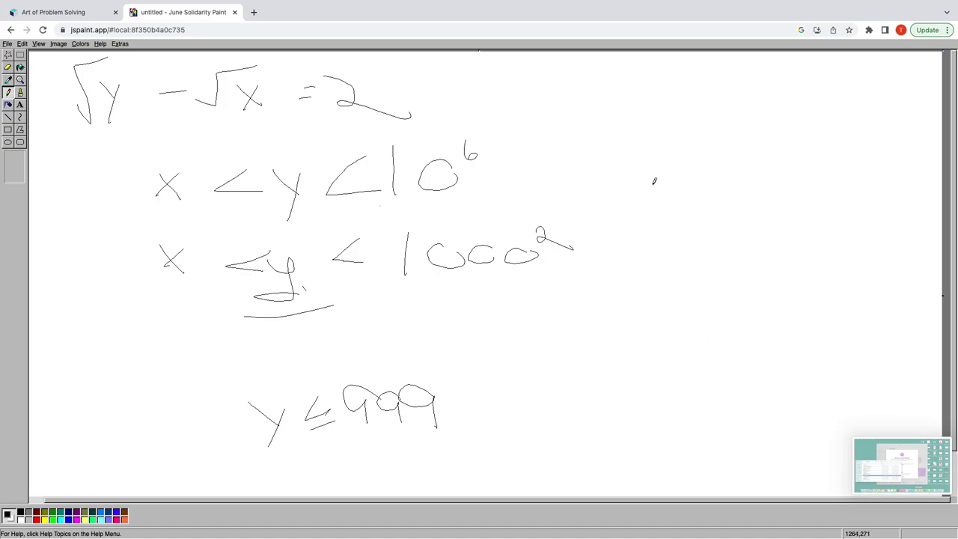
{"action": "key", "text": "ctrl+z"}
{"action": "key", "text": "ctrl+z"}
{"action": "key", "text": "ctrl+z"}
{"action": "key", "text": "ctrl+z"}
{"action": "key", "text": "ctrl+z"}
{"action": "key", "text": "ctrl+z"}
{"action": "key", "text": "ctrl+z"}
{"action": "key", "text": "ctrl+z"}
{"action": "key", "text": "ctrl+z"}
{"action": "key", "text": "ctrl+z"}
{"action": "key", "text": "ctrl+z"}
{"action": "key", "text": "ctrl+z"}
{"action": "key", "text": "ctrl+z"}
{"action": "key", "text": "ctrl+z"}
{"action": "key", "text": "ctrl+z"}
{"action": "key", "text": "ctrl+z"}
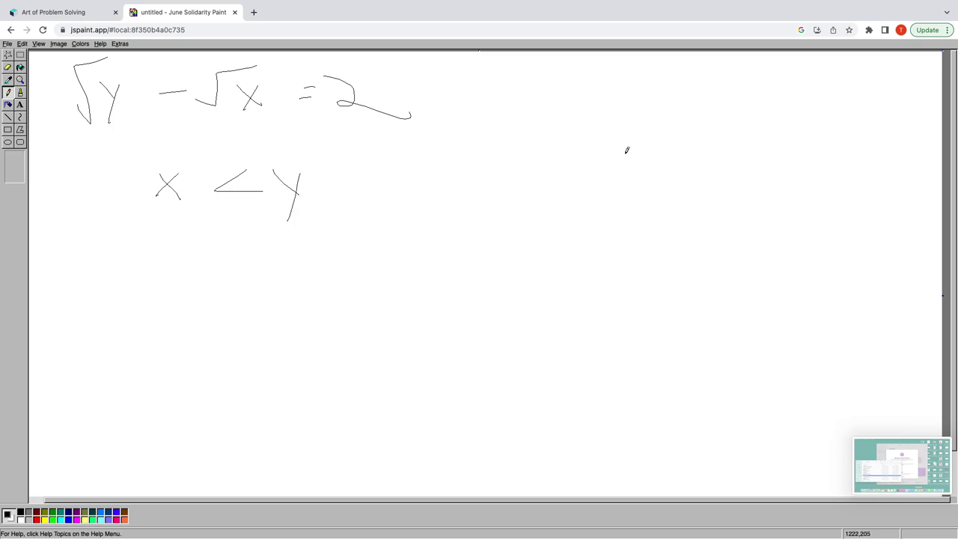
{"action": "key", "text": "ctrl+z"}
{"action": "key", "text": "ctrl+z"}
{"action": "key", "text": "ctrl+z"}
{"action": "key", "text": "ctrl+z"}
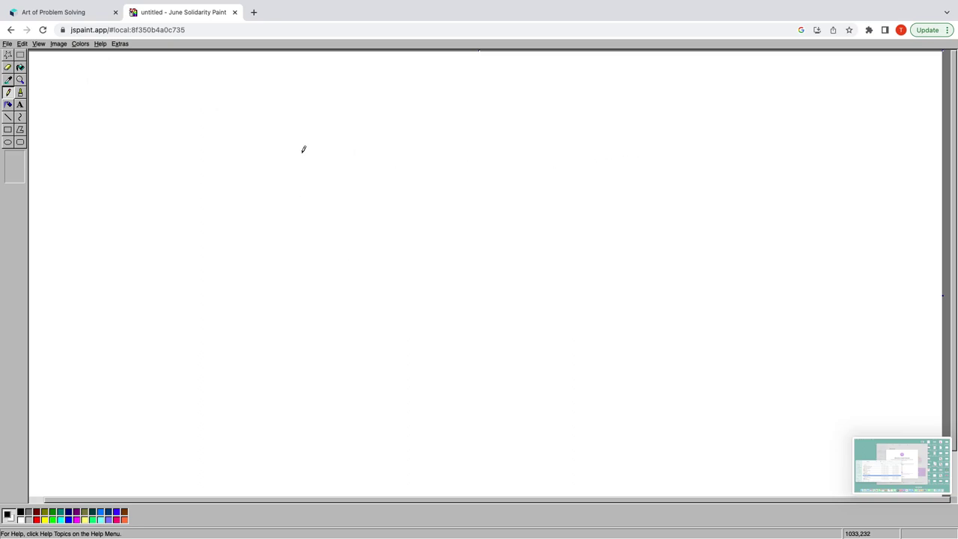
- Pencil the count 999 − 3 + 1 at the top and underline it
{"action": "left_click_drag", "start_coordinate": [177, 89], "coordinate": [178, 152]}
{"action": "mouse_move", "coordinate": [214, 97]}
{"action": "left_mouse_down"}
{"action": "mouse_move", "coordinate": [198, 113]}
{"action": "mouse_move", "coordinate": [213, 132]}
{"action": "mouse_move", "coordinate": [234, 98]}
{"action": "mouse_move", "coordinate": [231, 151]}
{"action": "mouse_move", "coordinate": [284, 121]}
{"action": "mouse_move", "coordinate": [340, 125]}
{"action": "mouse_move", "coordinate": [290, 147]}
{"action": "left_mouse_up"}
{"action": "left_click_drag", "start_coordinate": [357, 110], "coordinate": [359, 133]}
{"action": "mouse_move", "coordinate": [373, 125]}
{"action": "left_mouse_down"}
{"action": "mouse_move", "coordinate": [364, 131]}
{"action": "mouse_move", "coordinate": [412, 97]}
{"action": "mouse_move", "coordinate": [417, 152]}
{"action": "left_mouse_up"}
{"action": "left_click_drag", "start_coordinate": [387, 167], "coordinate": [567, 163]}
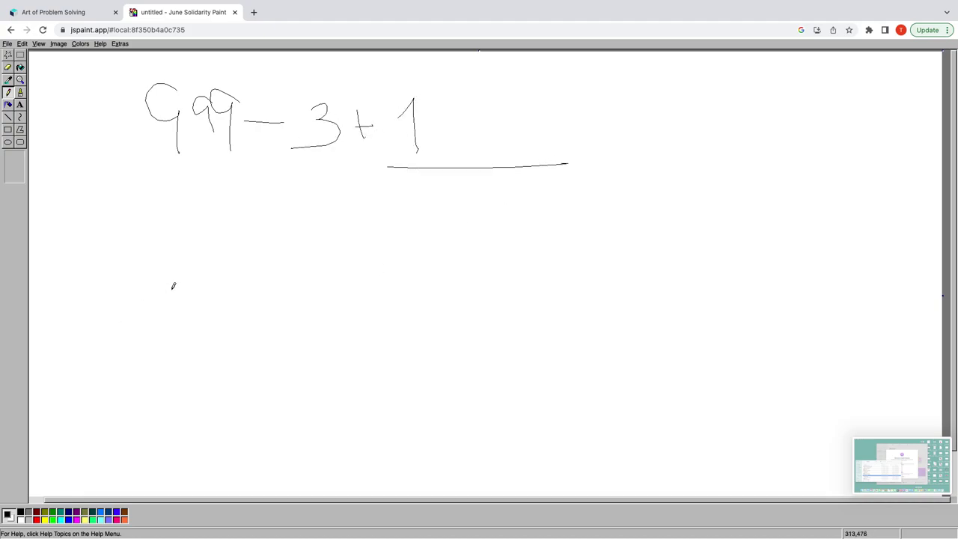
- Sketch a [0,1] interval note with a curve below, then undo it
{"action": "mouse_move", "coordinate": [177, 280]}
{"action": "left_mouse_down"}
{"action": "mouse_move", "coordinate": [142, 334]}
{"action": "mouse_move", "coordinate": [176, 334]}
{"action": "left_mouse_up"}
{"action": "left_click_drag", "start_coordinate": [211, 298], "coordinate": [225, 329]}
{"action": "left_click_drag", "start_coordinate": [257, 278], "coordinate": [258, 310]}
{"action": "mouse_move", "coordinate": [264, 281]}
{"action": "left_mouse_down"}
{"action": "mouse_move", "coordinate": [296, 296]}
{"action": "mouse_move", "coordinate": [297, 325]}
{"action": "left_mouse_up"}
{"action": "left_click_drag", "start_coordinate": [263, 323], "coordinate": [206, 389]}
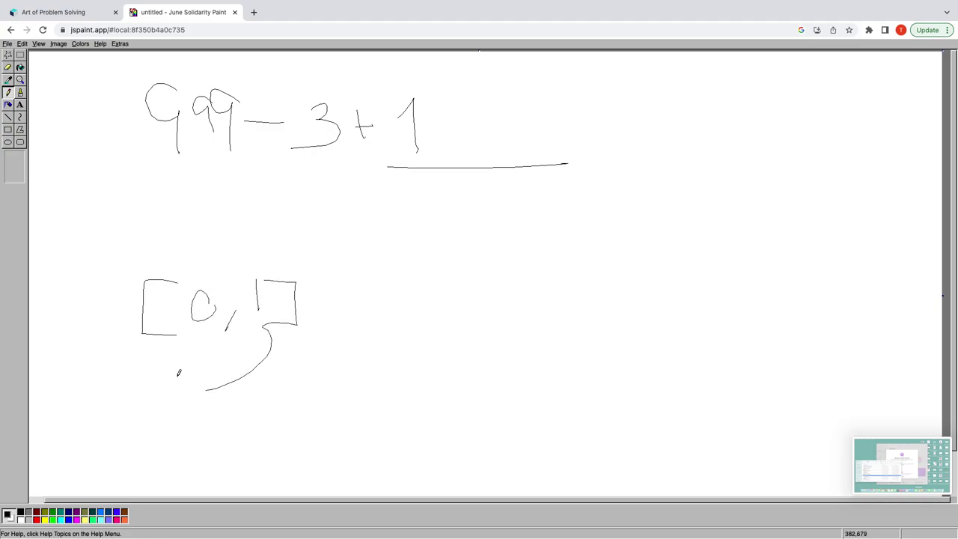
{"action": "key", "text": "ctrl+z"}
{"action": "key", "text": "ctrl+z"}
{"action": "key", "text": "ctrl+z"}
{"action": "key", "text": "ctrl+z"}
{"action": "key", "text": "ctrl+z"}
{"action": "key", "text": "ctrl+z"}
{"action": "key", "text": "ctrl+z"}
{"action": "key", "text": "ctrl+z"}
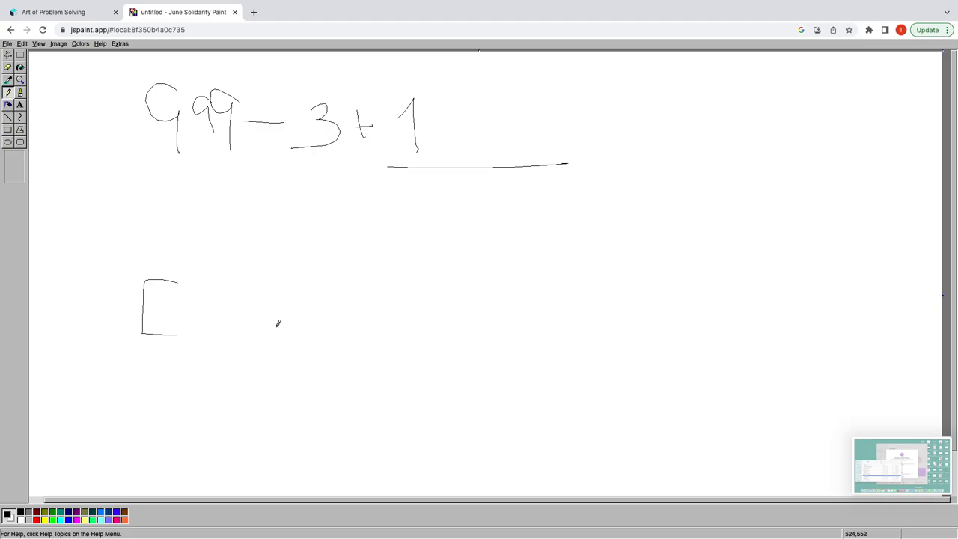
- Write = 997 after the count and box 997 as the final answer
{"action": "mouse_move", "coordinate": [547, 121]}
{"action": "left_mouse_down"}
{"action": "mouse_move", "coordinate": [587, 128]}
{"action": "mouse_move", "coordinate": [635, 96]}
{"action": "mouse_move", "coordinate": [648, 149]}
{"action": "left_mouse_up"}
{"action": "left_click_drag", "start_coordinate": [686, 112], "coordinate": [692, 143]}
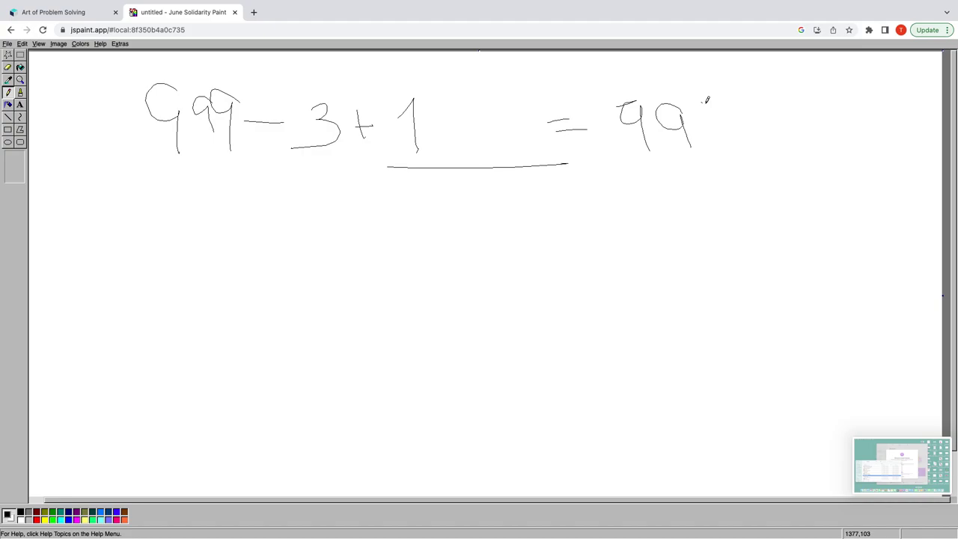
{"action": "left_click_drag", "start_coordinate": [702, 102], "coordinate": [734, 140]}
{"action": "mouse_move", "coordinate": [743, 86]}
{"action": "left_mouse_down"}
{"action": "mouse_move", "coordinate": [621, 88]}
{"action": "mouse_move", "coordinate": [603, 166]}
{"action": "mouse_move", "coordinate": [775, 150]}
{"action": "mouse_move", "coordinate": [755, 84]}
{"action": "left_mouse_up"}
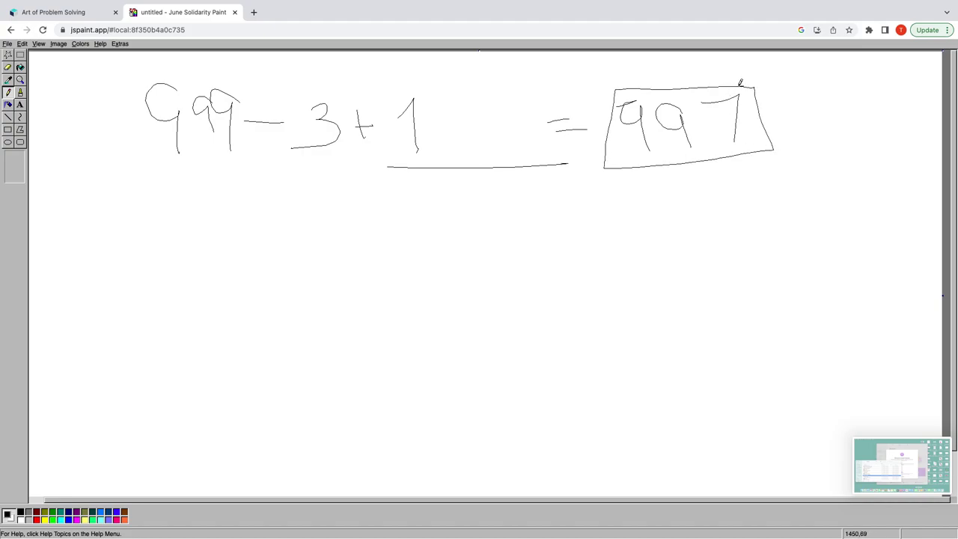